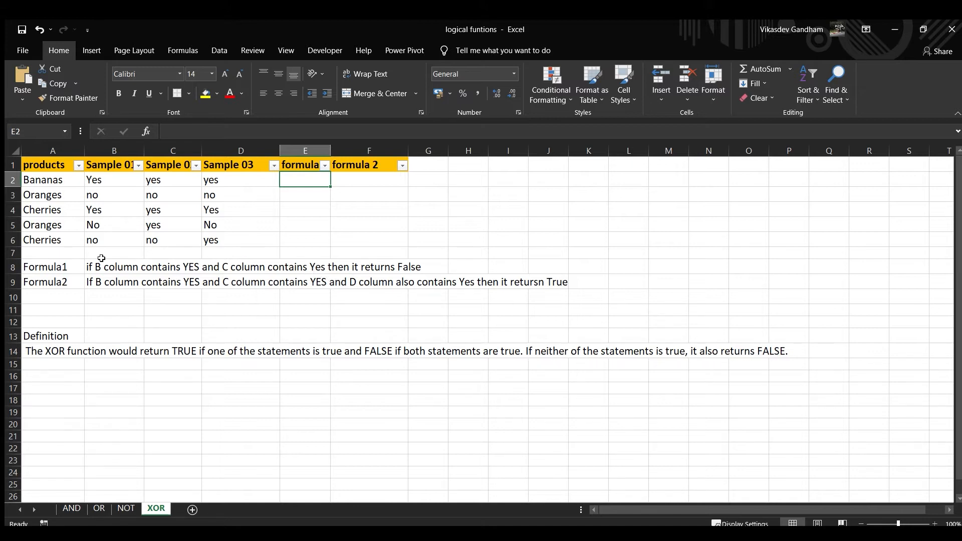
Enter the formula =XOR(B2="yes",C2="yes") in cell E2 for the Bananas row
click(45, 268)
click(51, 282)
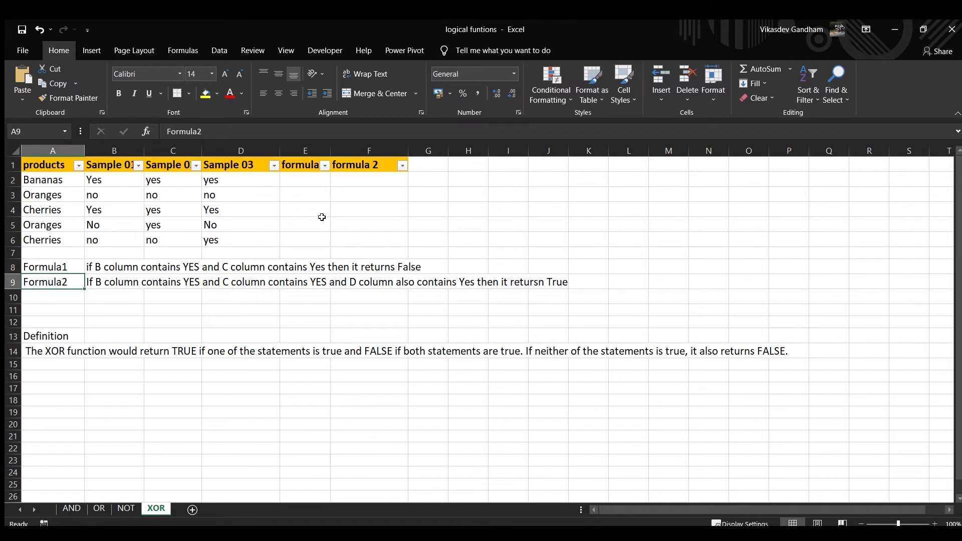
click(308, 178)
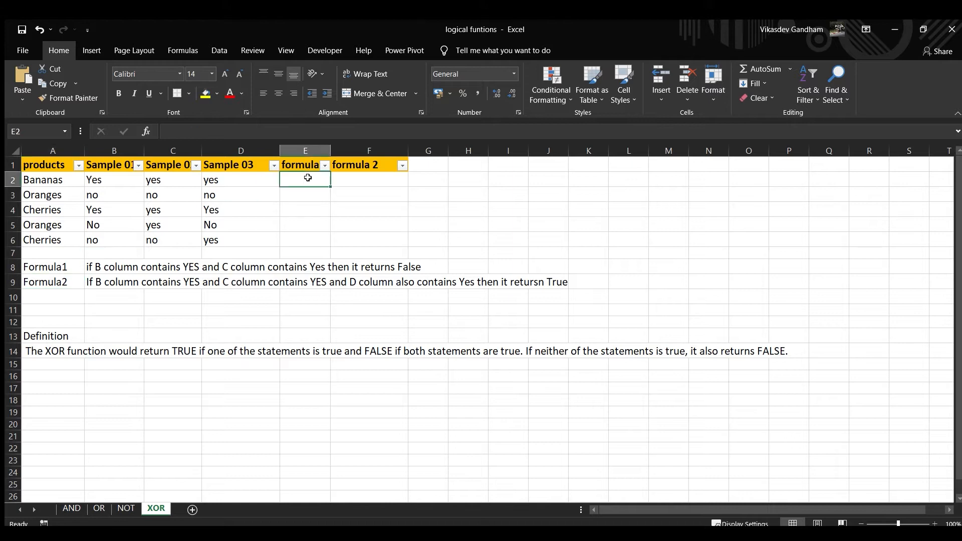
text(=XOR()
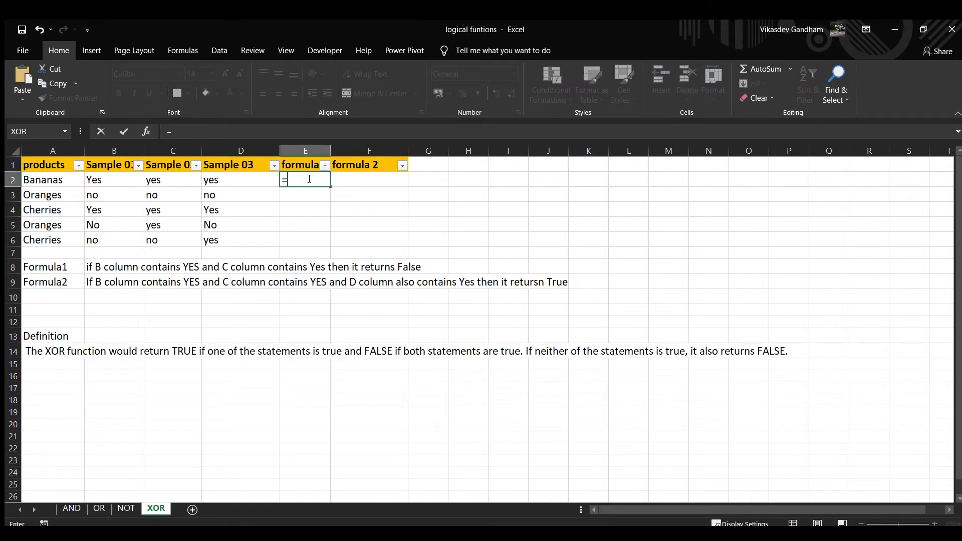
key(Left)
key(Left)
key(Left)
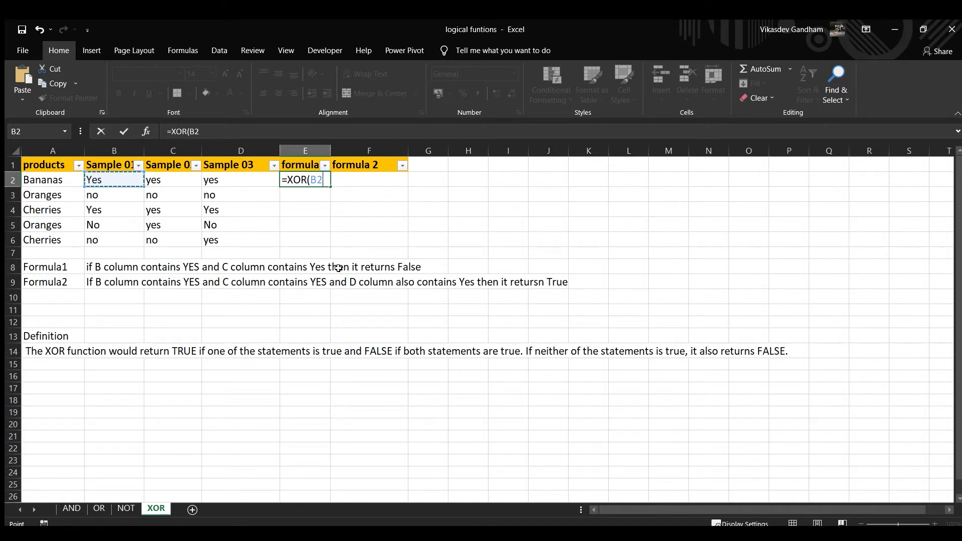
text(="yes",)
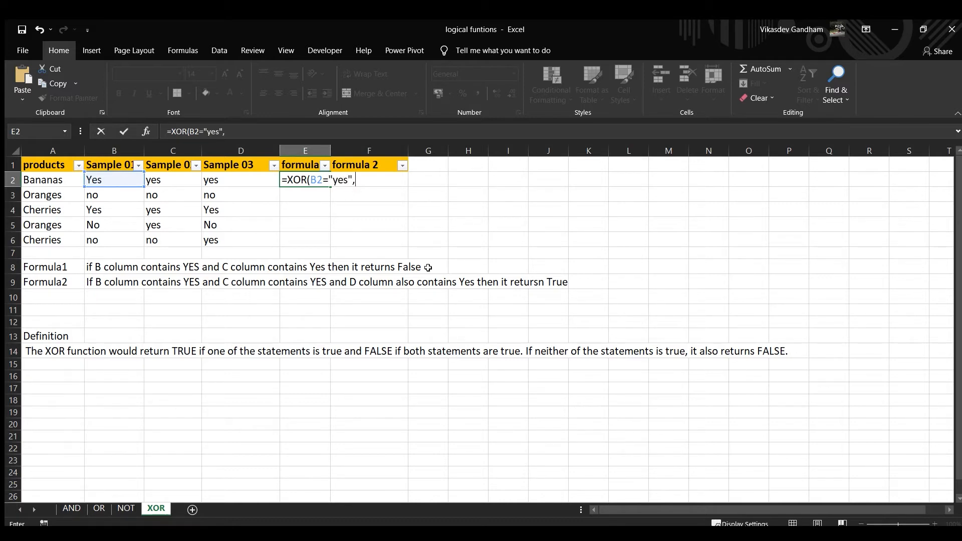
key(Left)
key(Left)
key(Left)
key(Right)
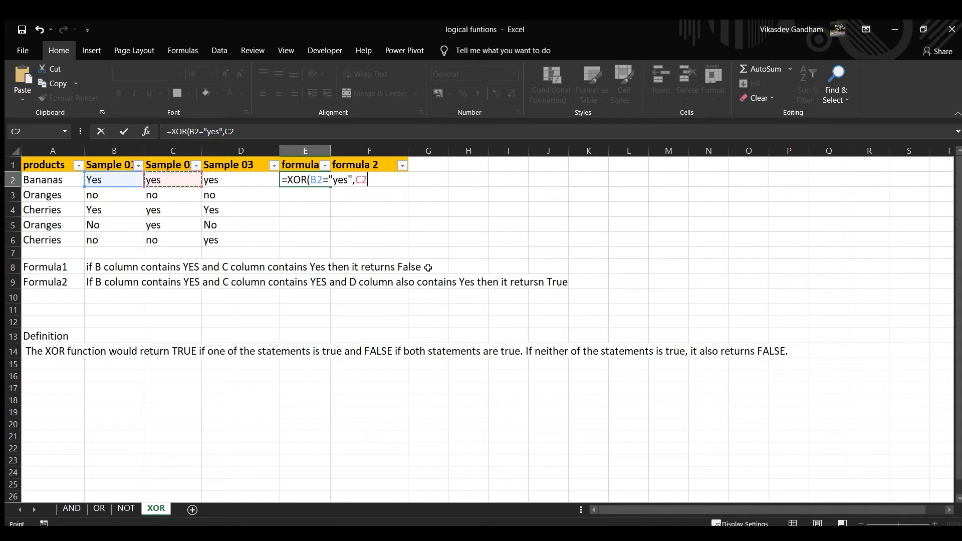
text(="yes"))
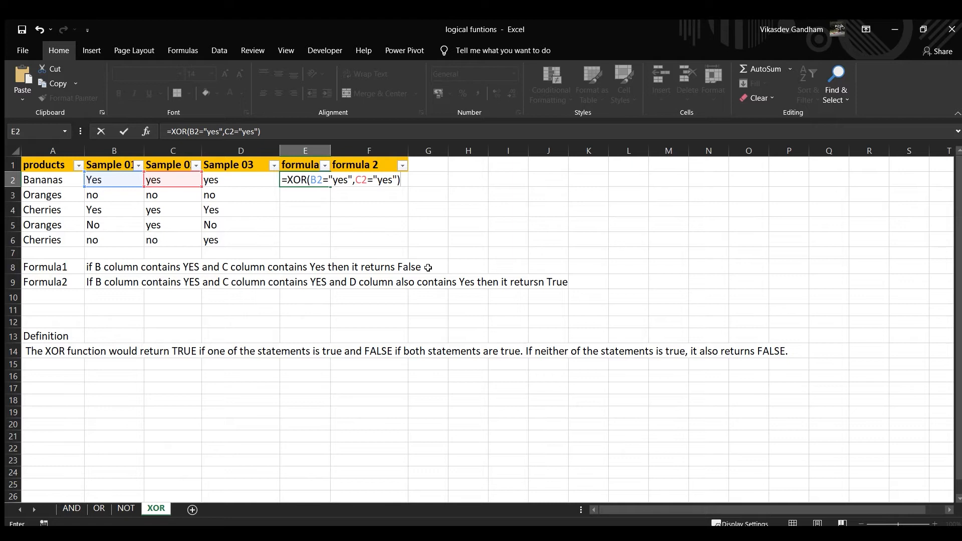
key(Return)
Fill the XOR formula from E2 down through E6 to cover all product rows
key(Left)
key(ctrl+Down)
key(Right)
key(ctrl+shift+Up)
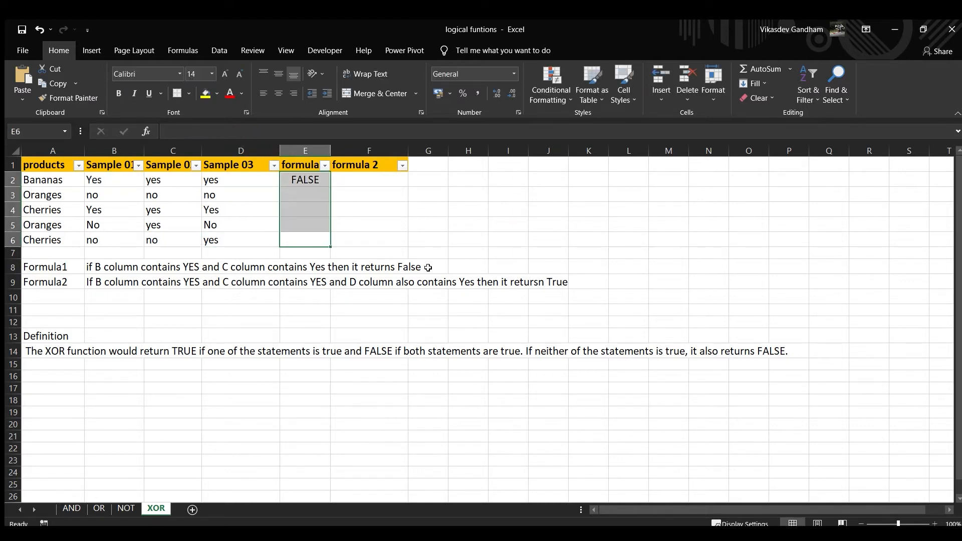
key(ctrl+d)
Go through the formula 1 cells E2 to E6 row by row to review each XOR formula and its result
key(Up)
key(Left)
key(Up)
key(Up)
key(Left)
key(Left)
key(Up)
key(Right)
key(Right)
key(Right)
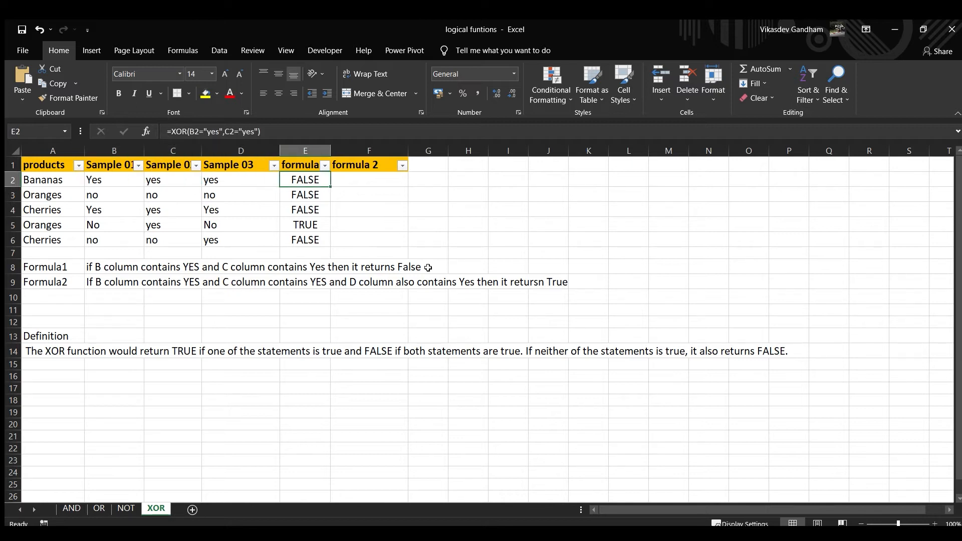
key(Down)
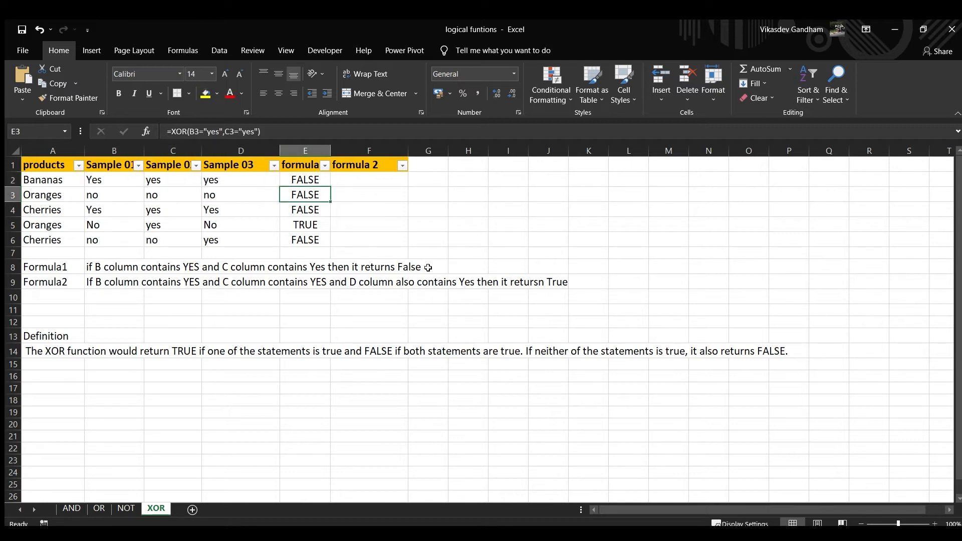
key(Down)
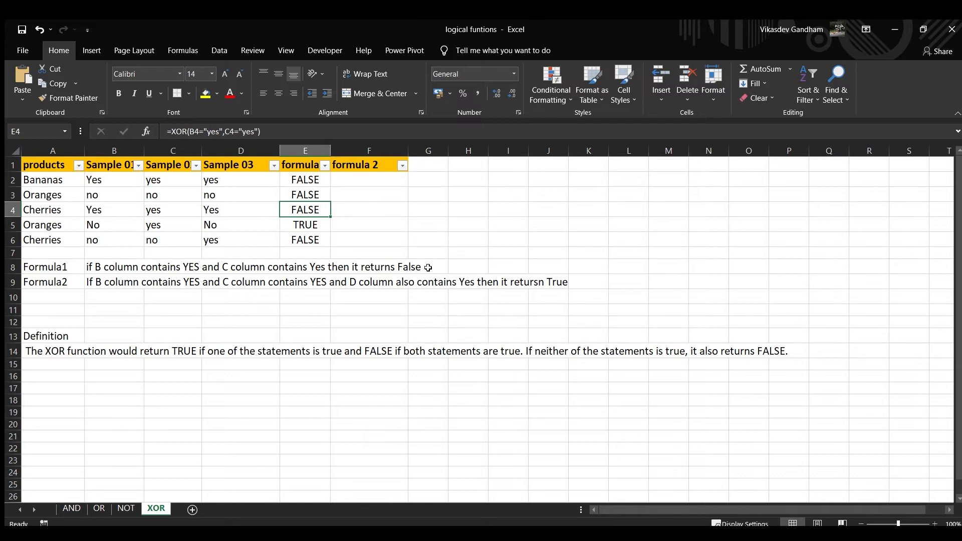
key(Down)
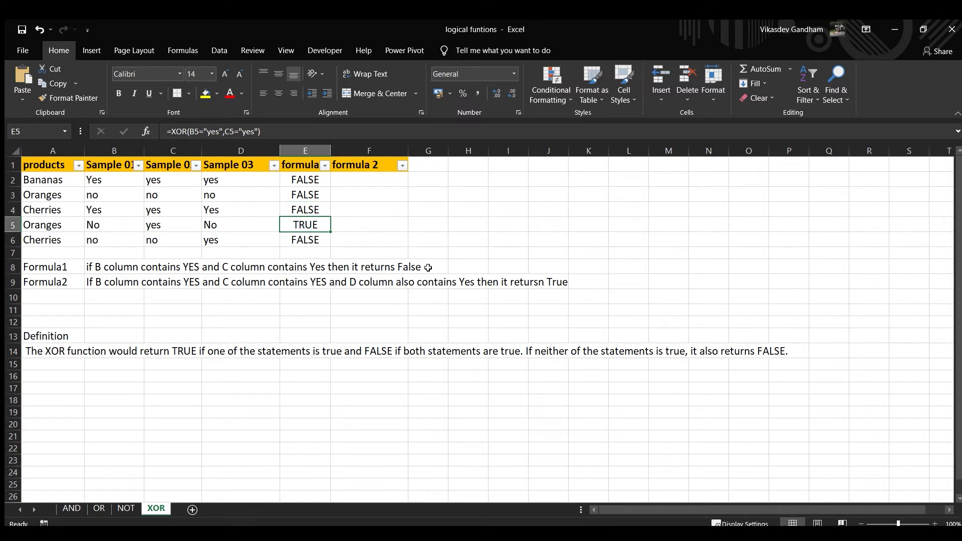
key(Down)
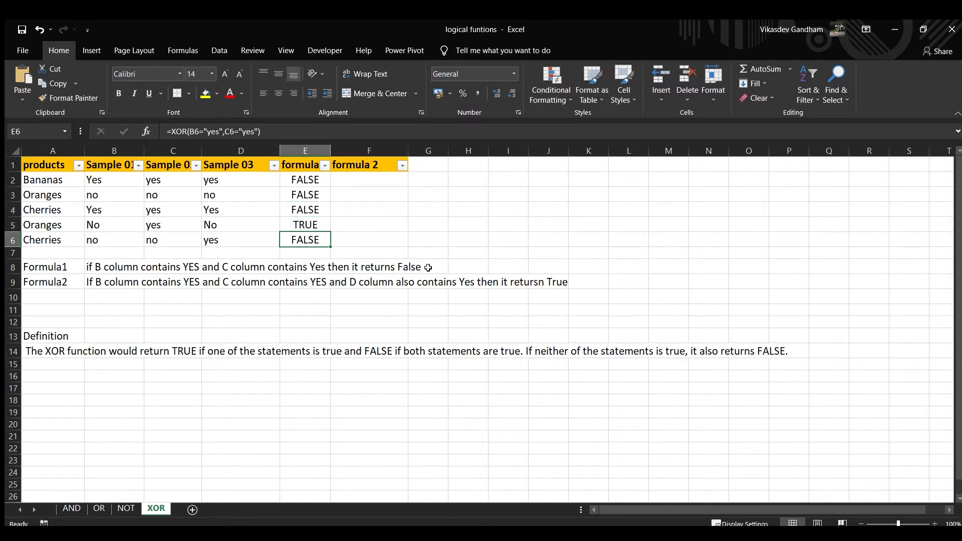
key(Up)
key(Up)
key(Up)
key(Up)
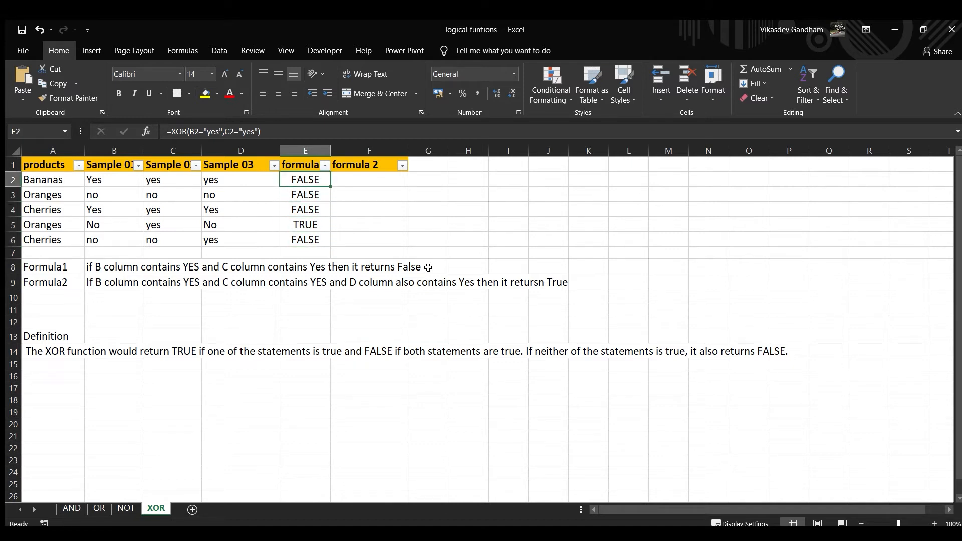
Compare the Bananas values in B2:C2 with the XOR result in E2
key(Left)
key(Left)
key(Left)
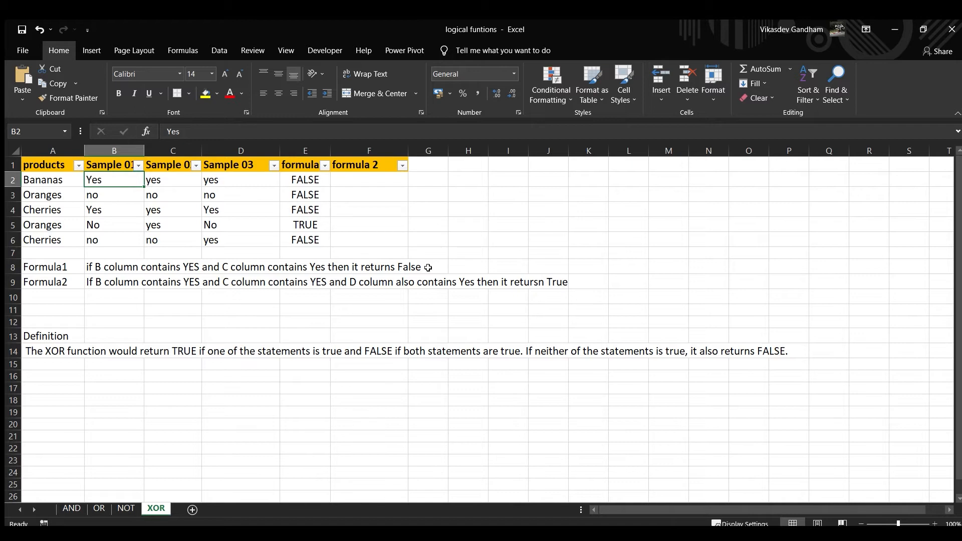
key(shift+Right)
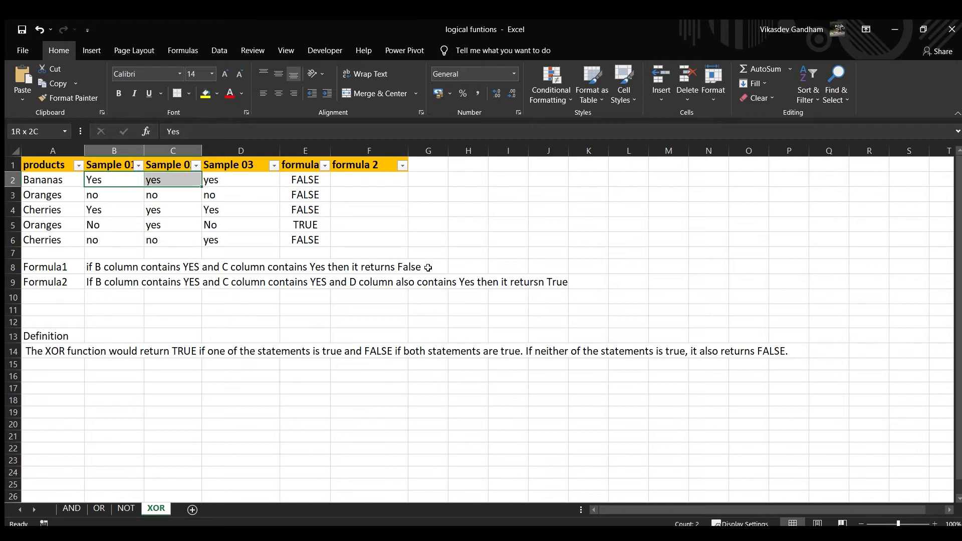
key(shift+Left)
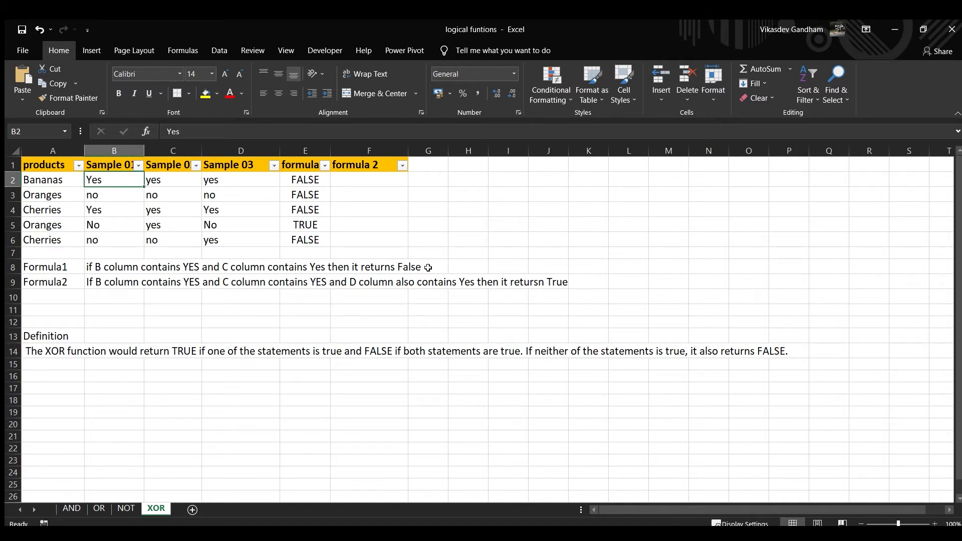
key(Right)
key(Right)
key(Right)
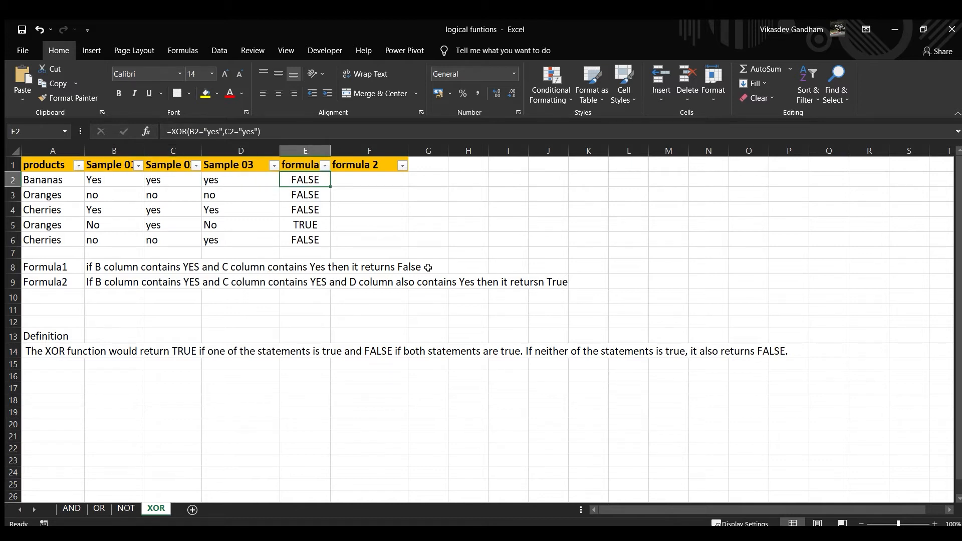
Show the sheet's formulas and replace both conditions in E2 with their evaluated values, giving =XOR(TRUE,TRUE)
key(ctrl+grave)
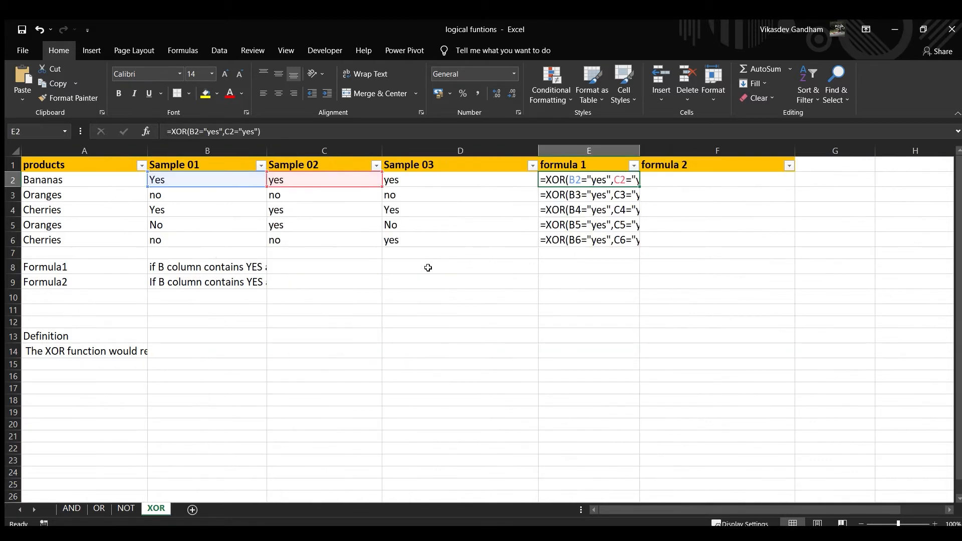
double_click(584, 176)
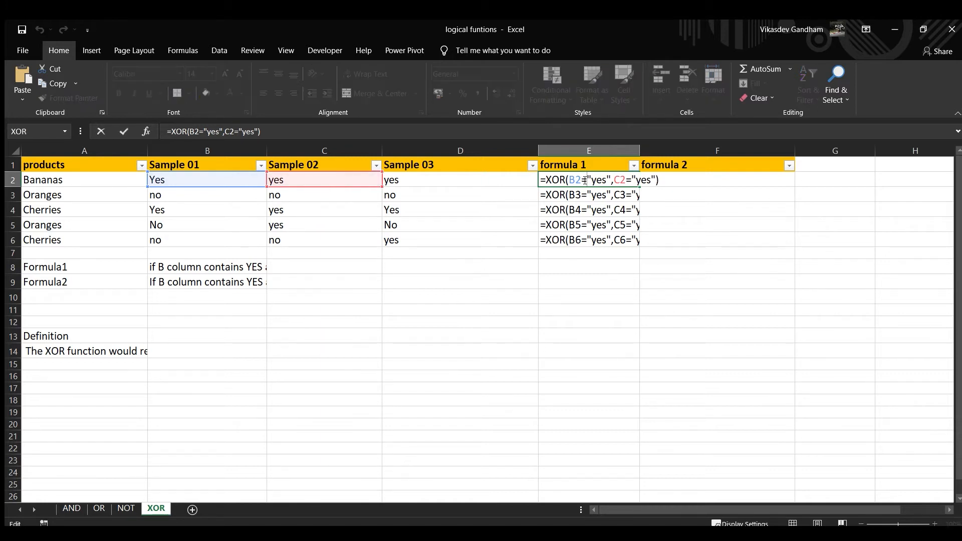
click(583, 190)
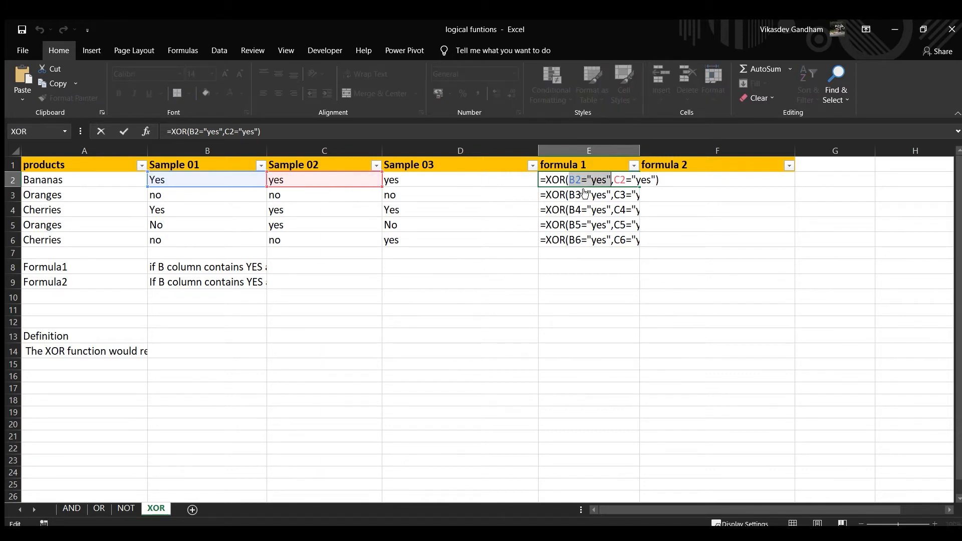
key(F9)
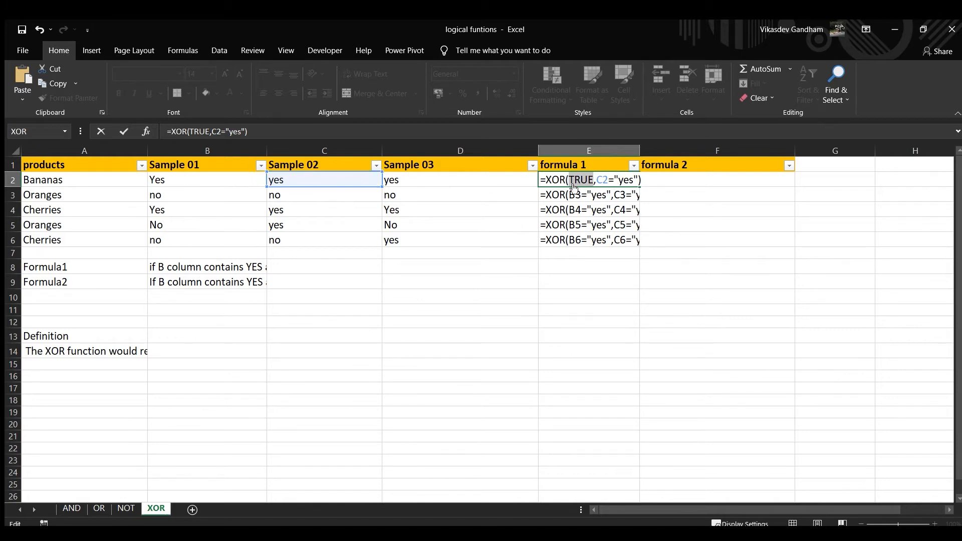
click(615, 192)
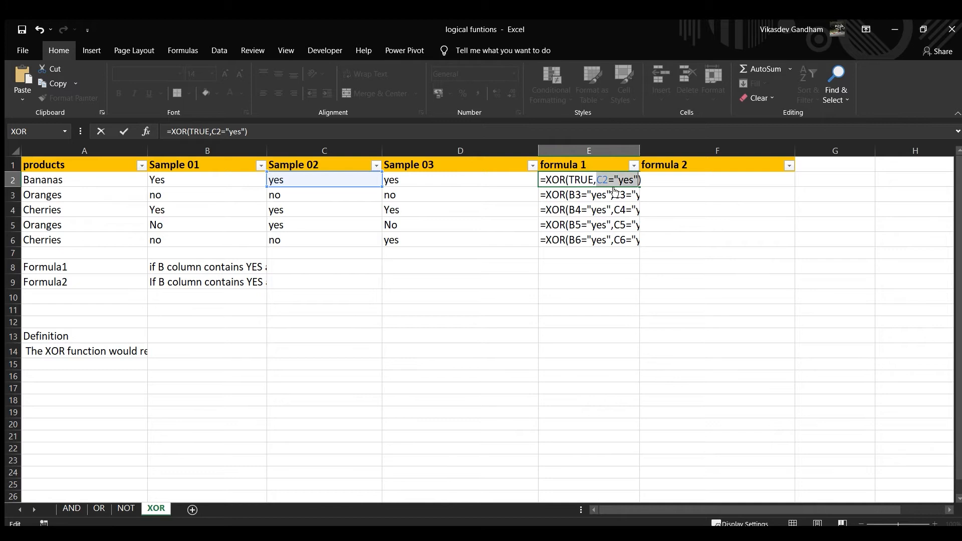
key(F9)
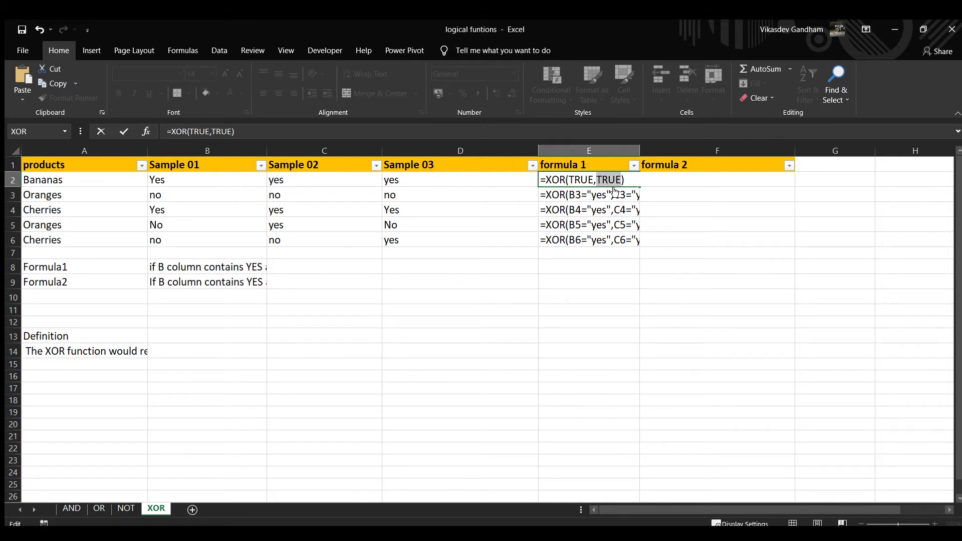
key(Return)
click(603, 181)
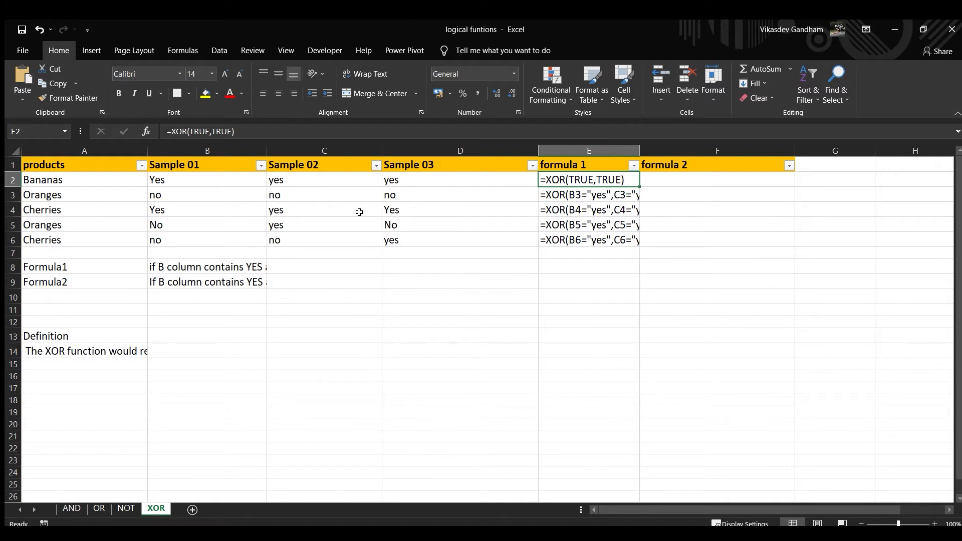
Replace the first condition, B3="yes", in E3's formula with its evaluated value FALSE
double_click(572, 199)
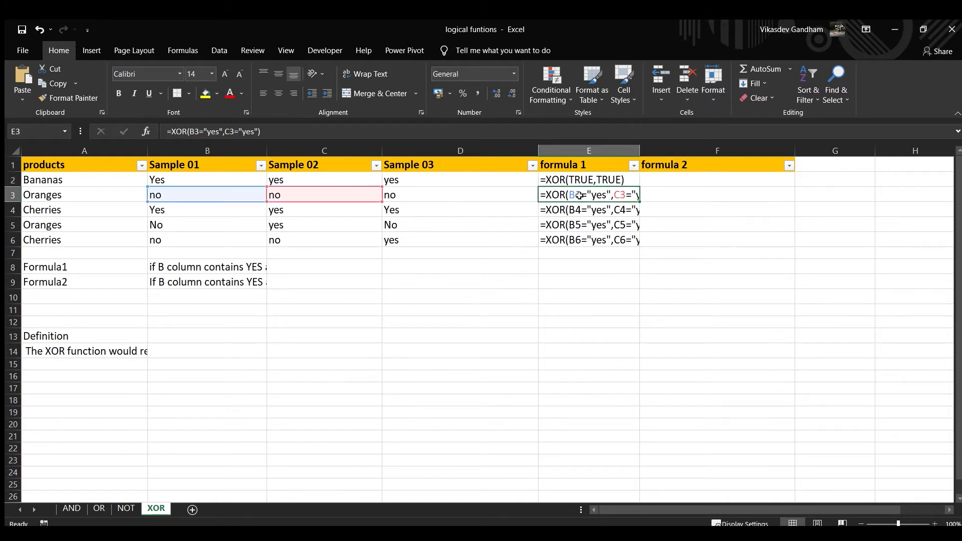
double_click(582, 206)
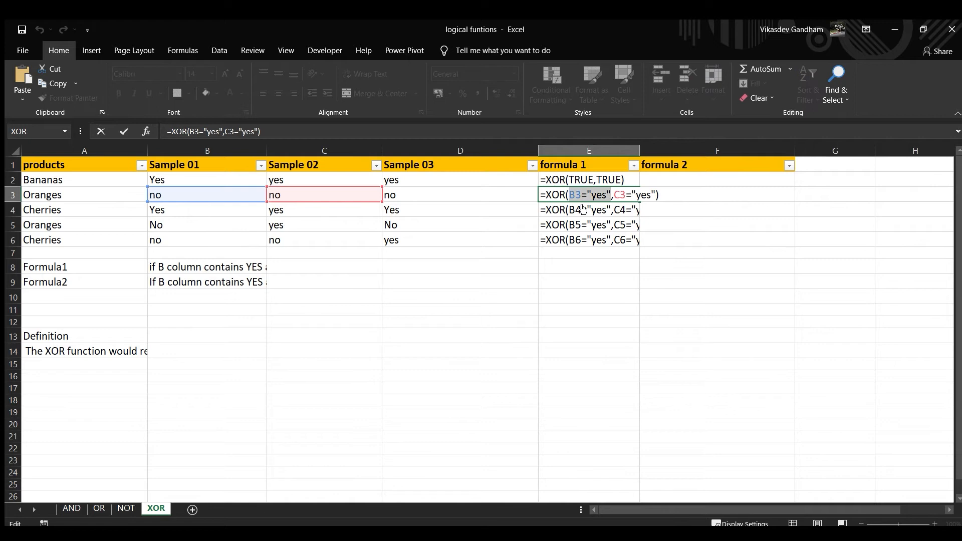
key(F9)
key(Return)
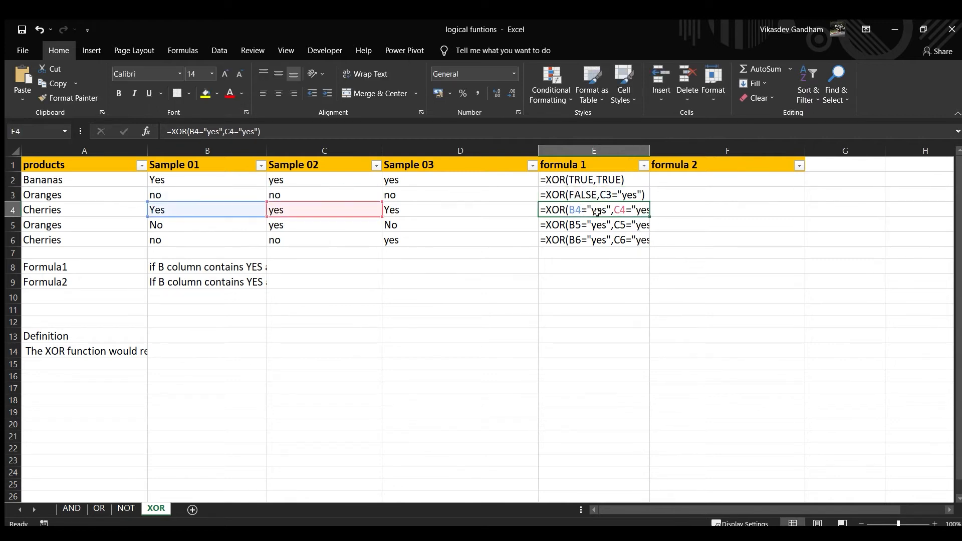
Replace the second condition, C3="yes", in E3's formula with its evaluated value FALSE
click(616, 194)
double_click(616, 195)
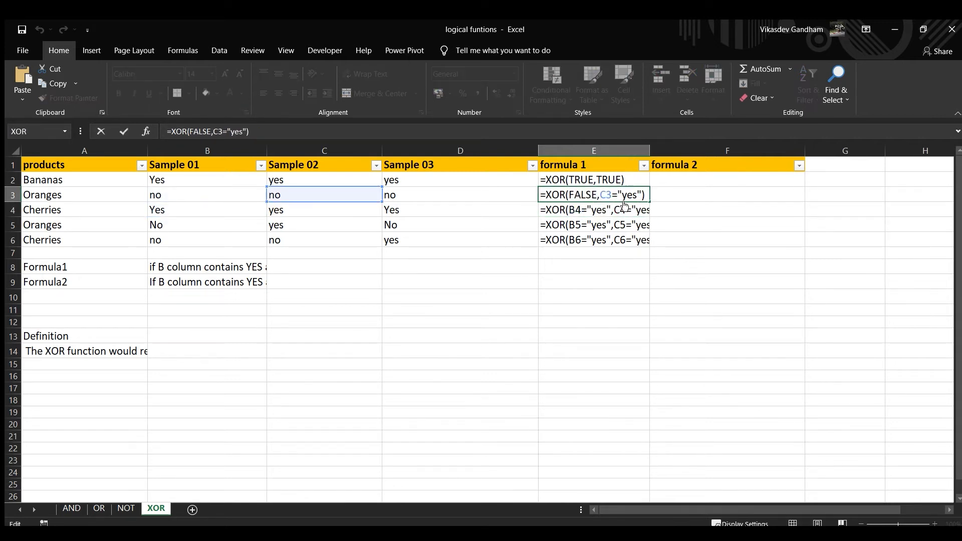
double_click(624, 206)
key(F9)
key(Return)
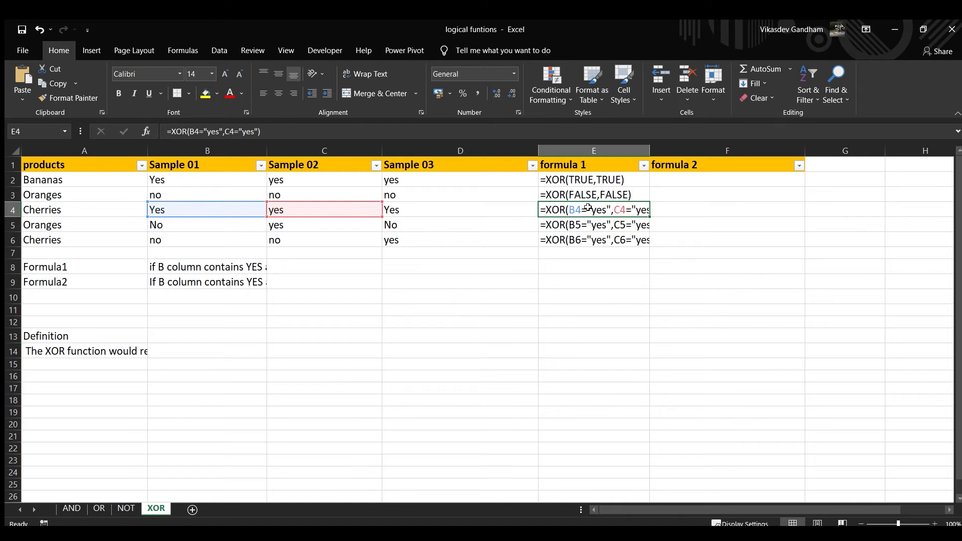
Replace both conditions in E4's formula with their evaluated values, giving =XOR(TRUE,TRUE)
double_click(587, 210)
click(580, 223)
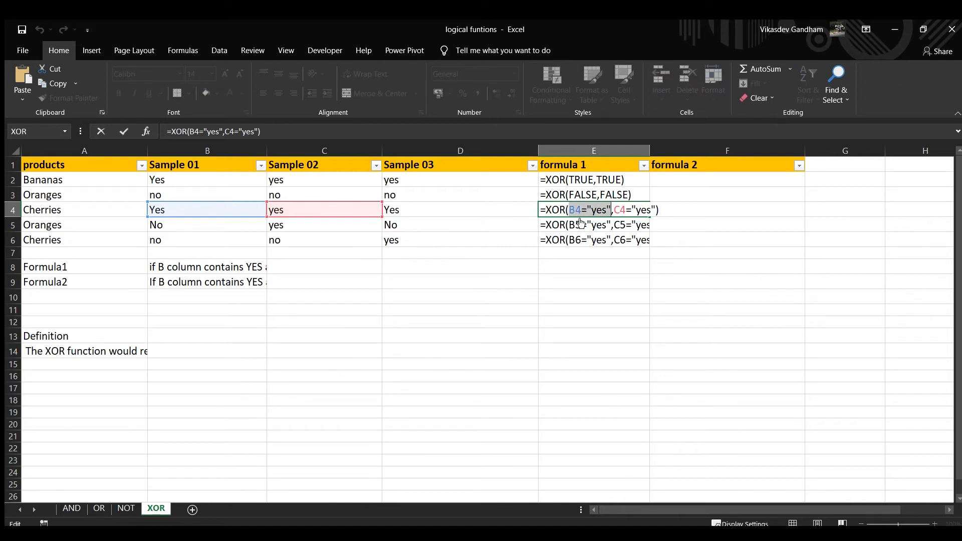
key(F9)
key(Return)
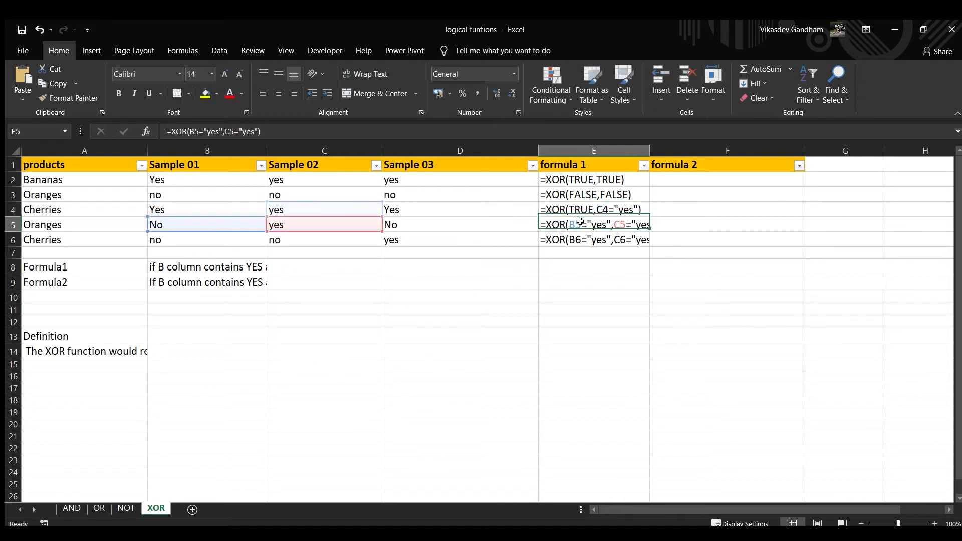
double_click(607, 211)
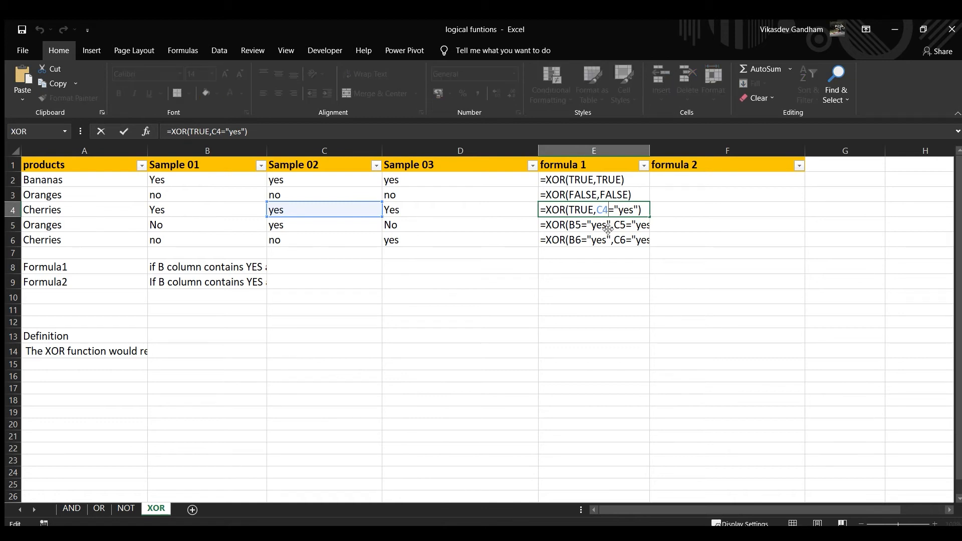
click(606, 223)
key(F9)
key(Return)
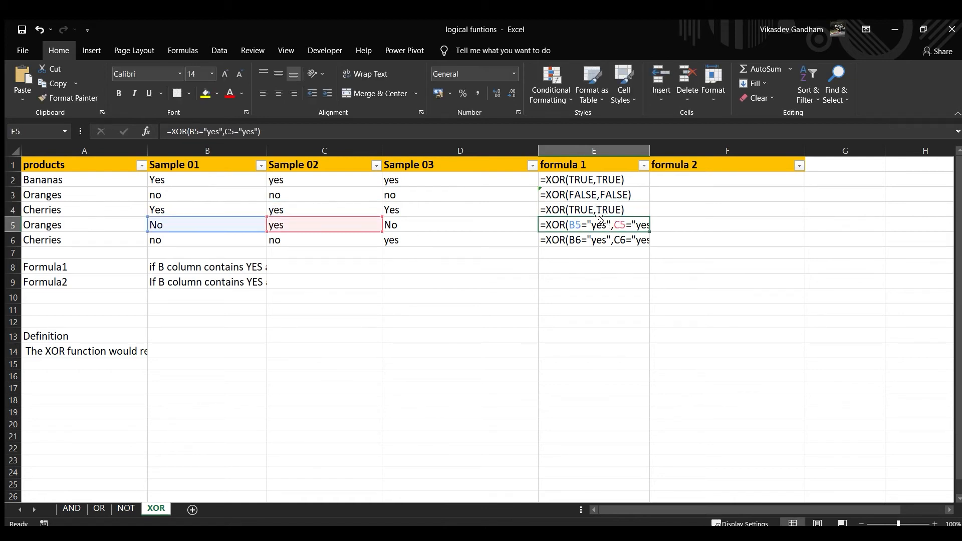
Undo the replacement of both conditions in E4 and of the second condition in E3
key(ctrl+z)
key(ctrl+z)
key(ctrl+z)
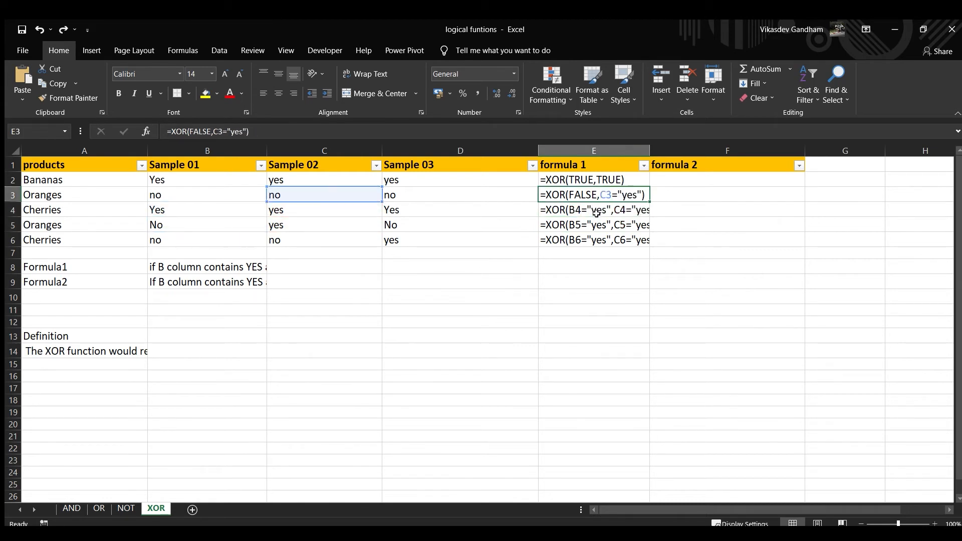
Replace both conditions in E5's XOR formula with their evaluated values
double_click(592, 213)
double_click(577, 226)
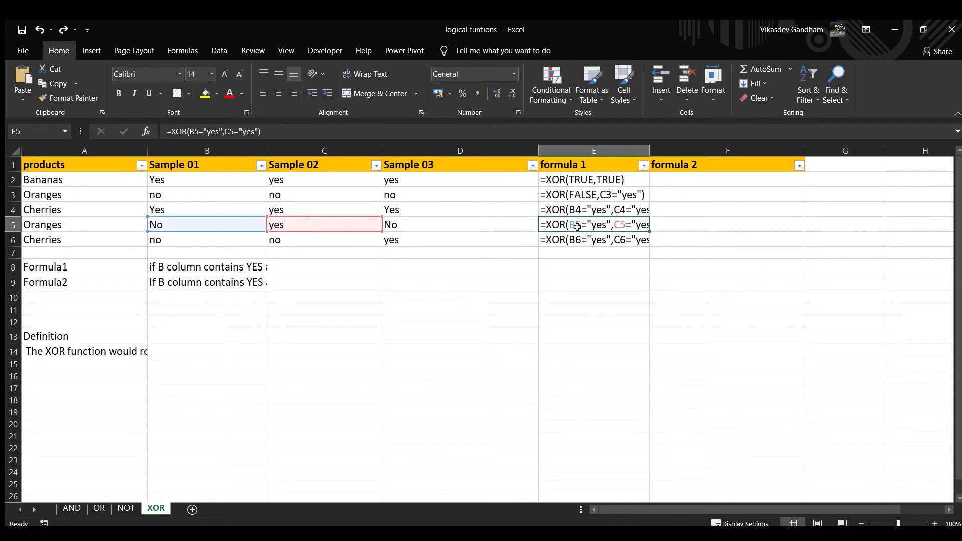
key(F9)
key(Return)
double_click(607, 223)
click(616, 237)
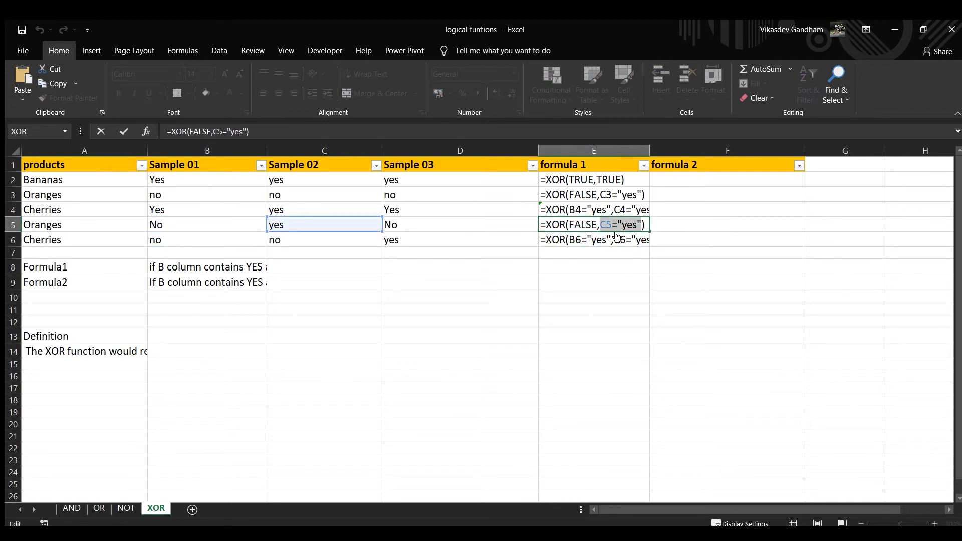
key(F9)
key(Return)
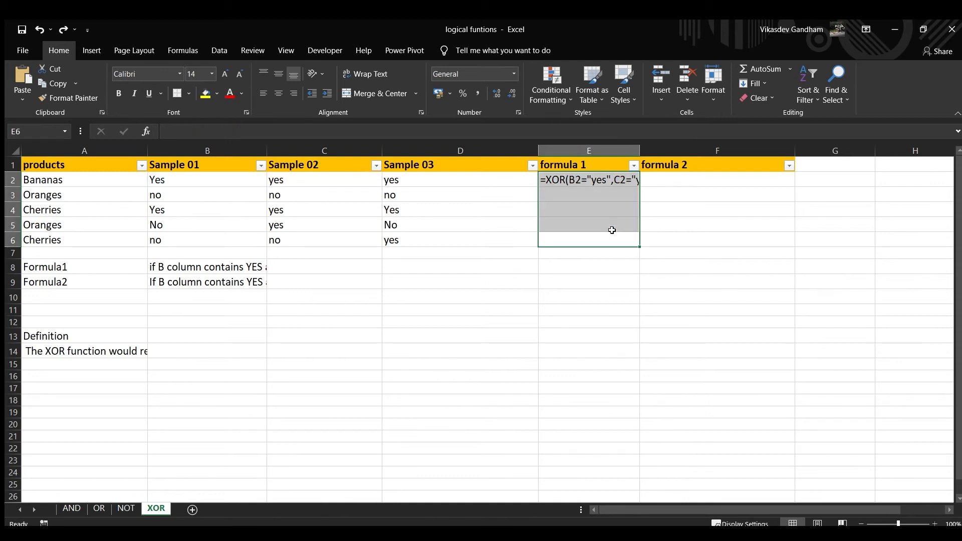
Fill the XOR formula from E2 down through E6 and switch the sheet back to displaying results instead of formulas
key(ctrl+d)
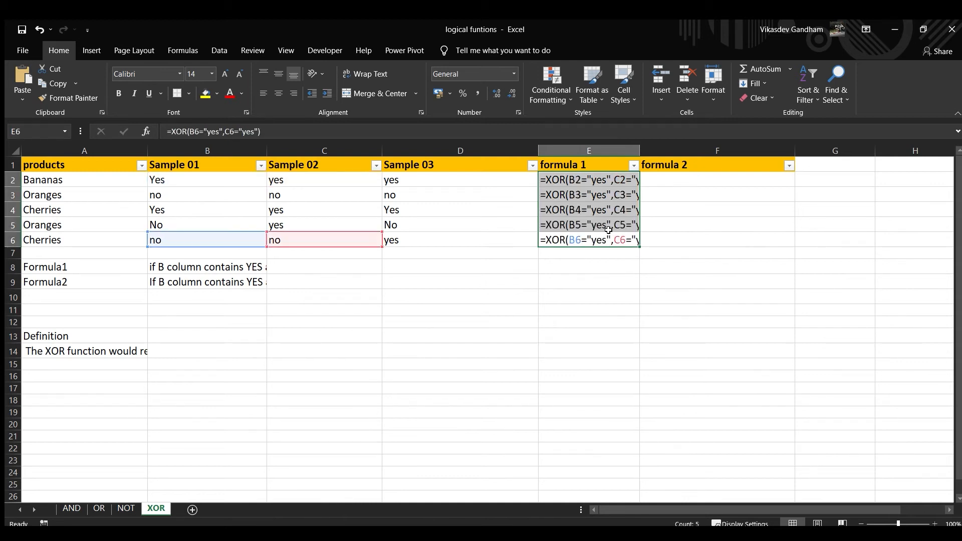
key(ctrl+grave)
click(317, 224)
click(318, 198)
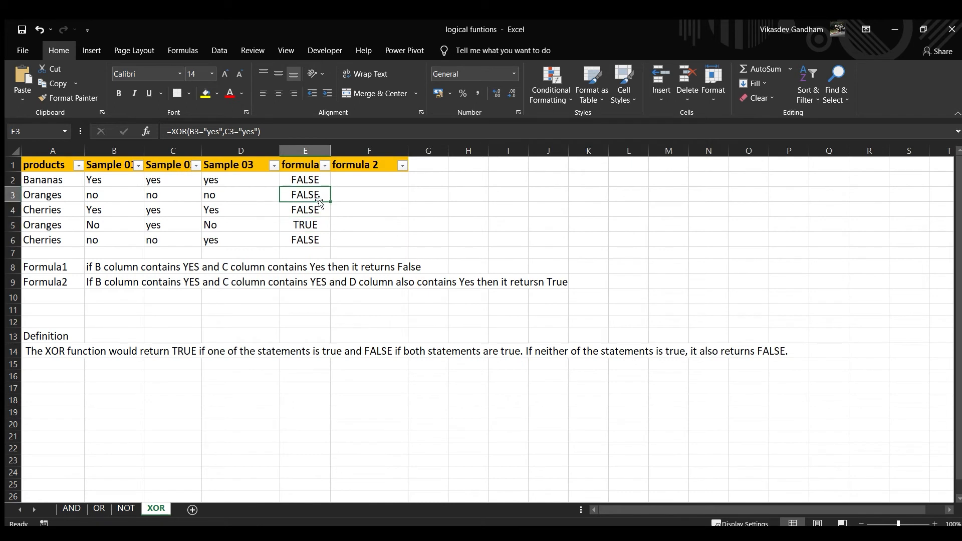
Begin an XOR formula in F2 under formula 2 with the first condition B2="yes"
click(346, 180)
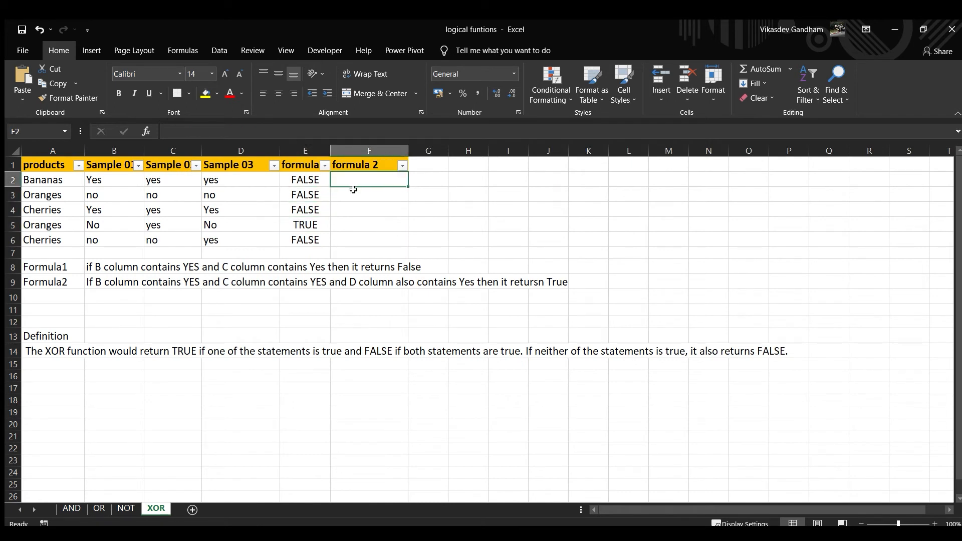
text(=)
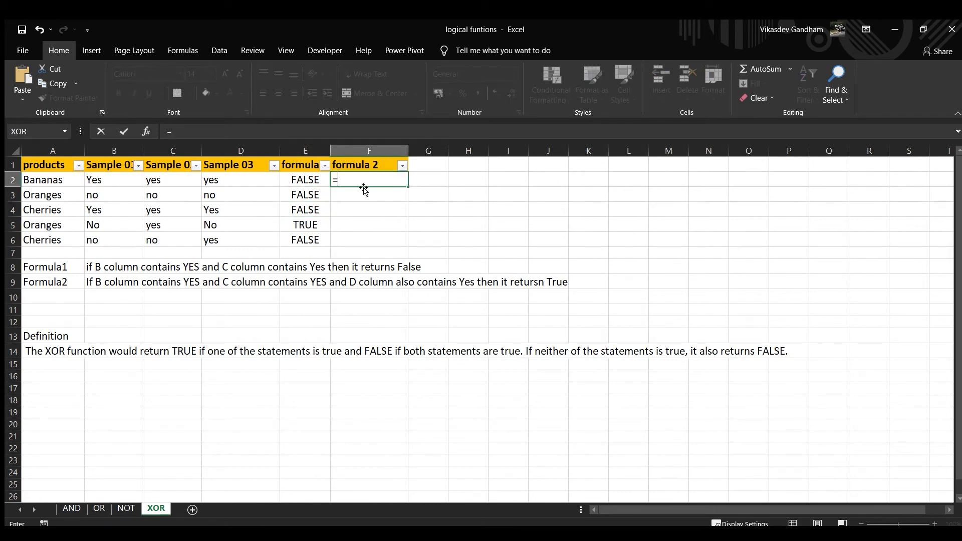
text(xor)
key(Tab)
key(Left)
key(Left)
key(Left)
key(Left)
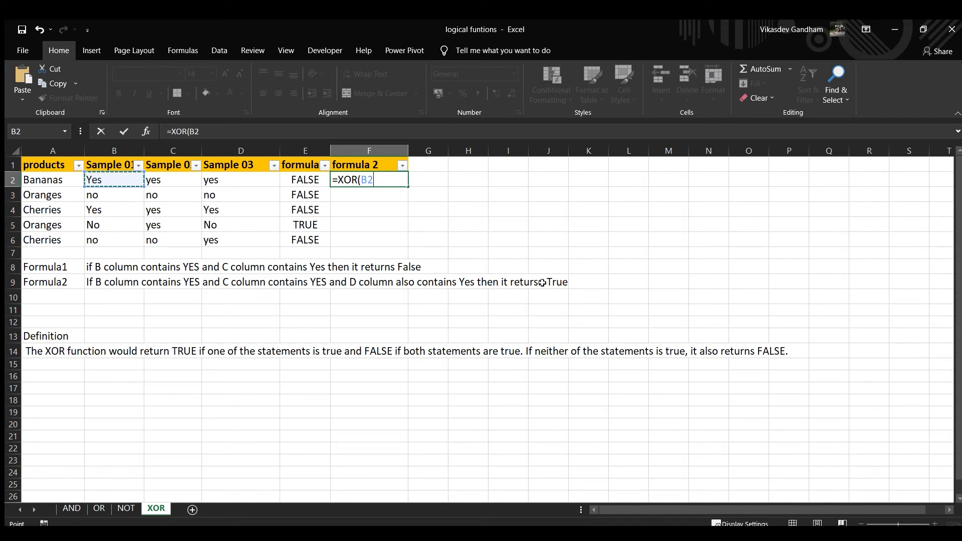
text(="yes",)
Add C2="yes" as the second condition of F2's XOR formula
key(Left)
key(Left)
key(Left)
text(="yes",)
Add the third condition D2="yes" and enter the XOR formula in F2
key(Left)
key(Left)
text(=)
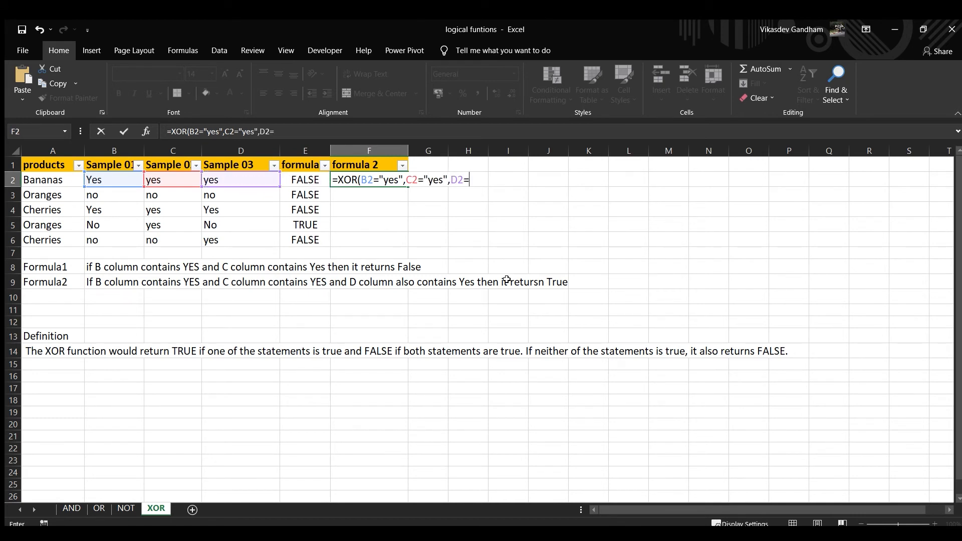
text("yes")
key(Return)
Fill the three-condition XOR formula from F2 down through F6
key(Left)
key(Down)
key(Down)
key(Down)
key(Right)
key(shift+Up)
key(shift+Up)
key(shift+Up)
key(shift+Up)
key(ctrl+d)
key(Up)
key(Up)
key(Up)
key(Up)
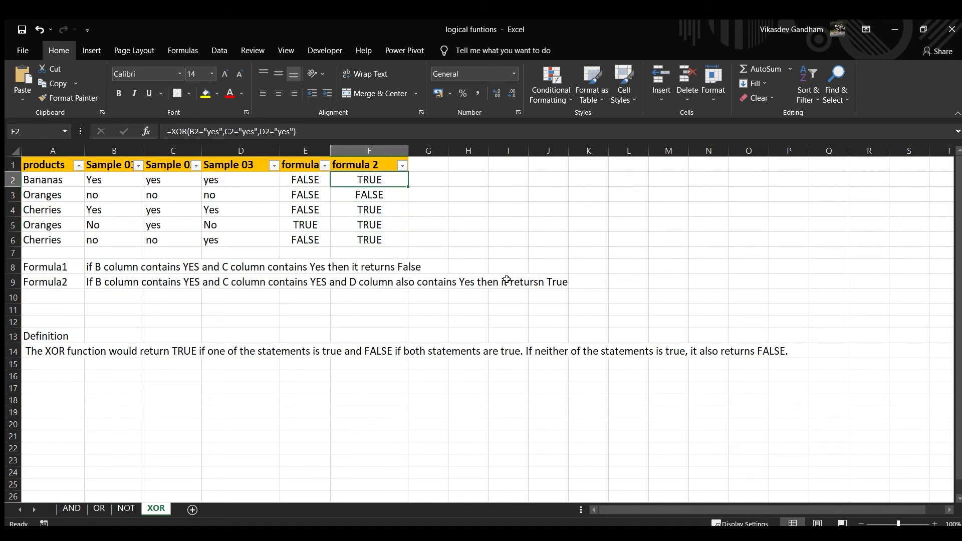
Compare the sample values in B2:D2 with the XOR formula results in row 2
key(Left)
key(Left)
key(Left)
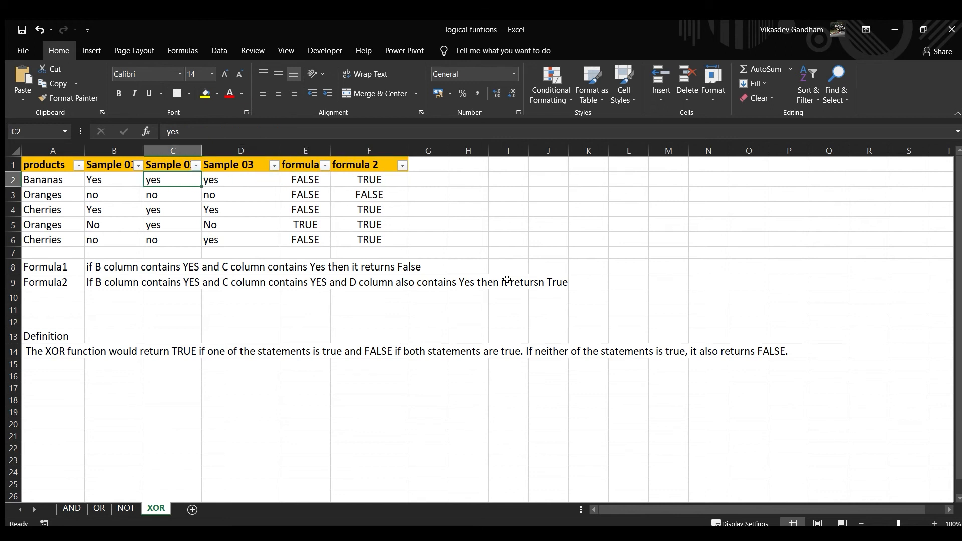
key(Right)
key(Right)
key(Right)
key(Right)
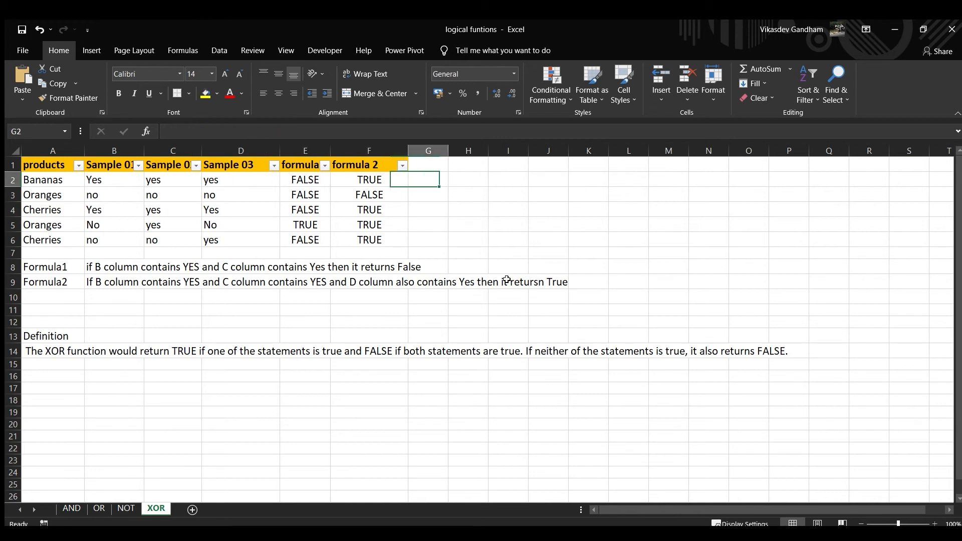
key(Left)
key(Down)
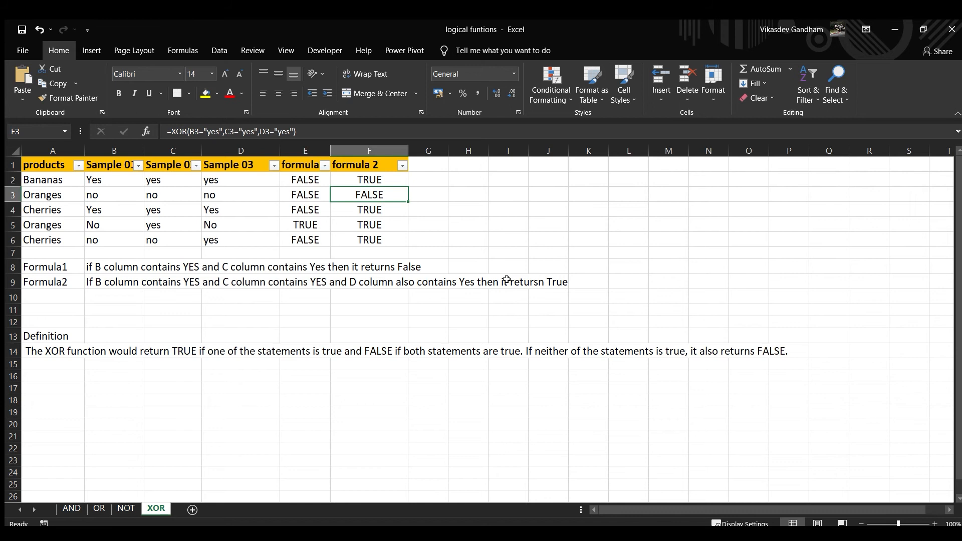
key(Up)
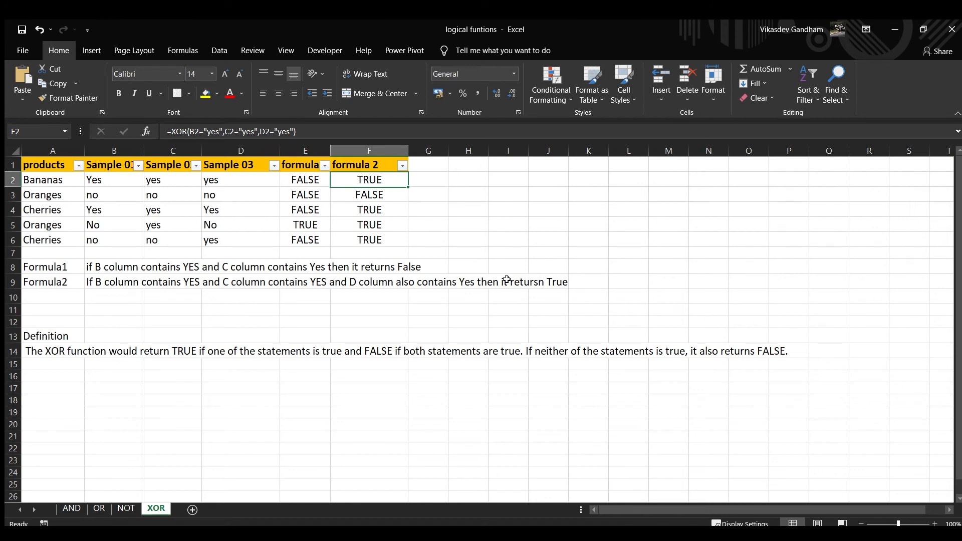
key(Left)
key(Left)
key(Left)
key(Left)
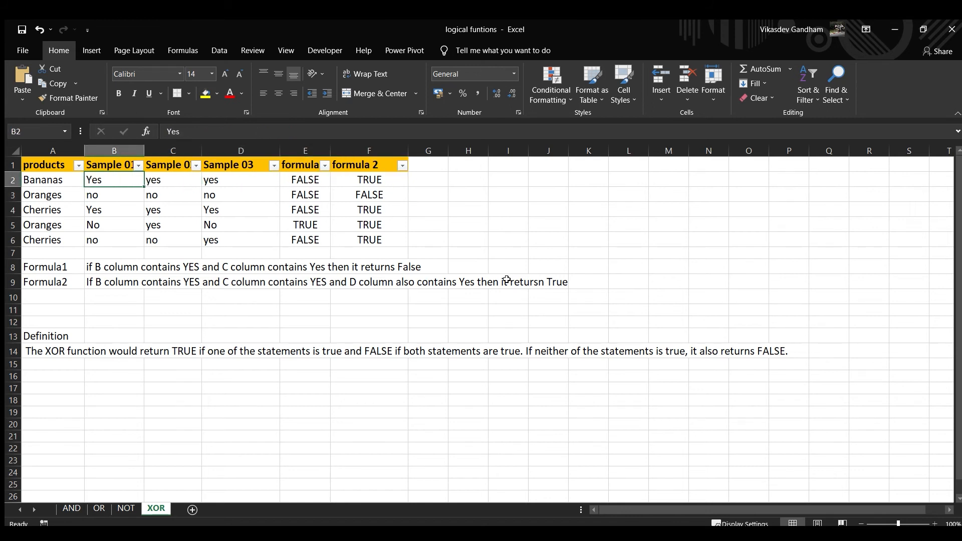
key(shift+Right)
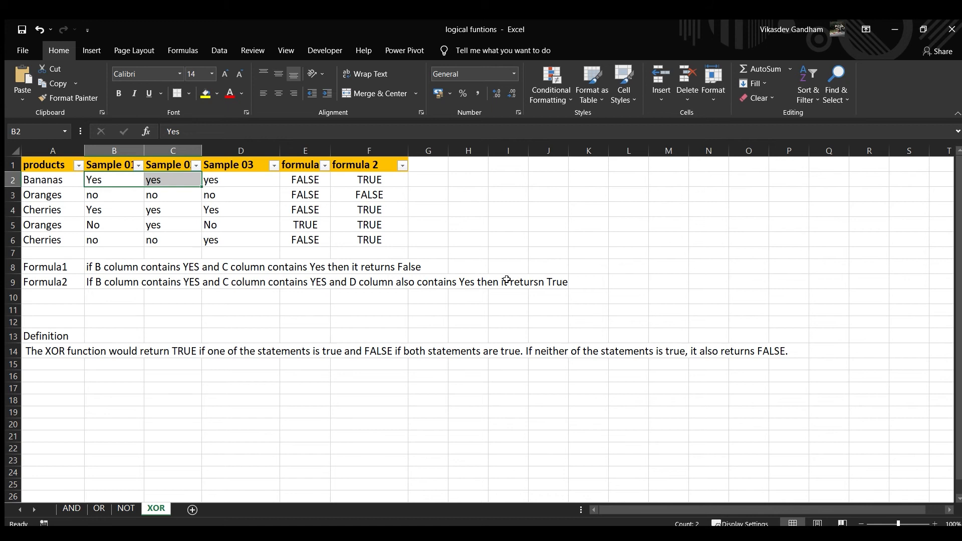
key(Right)
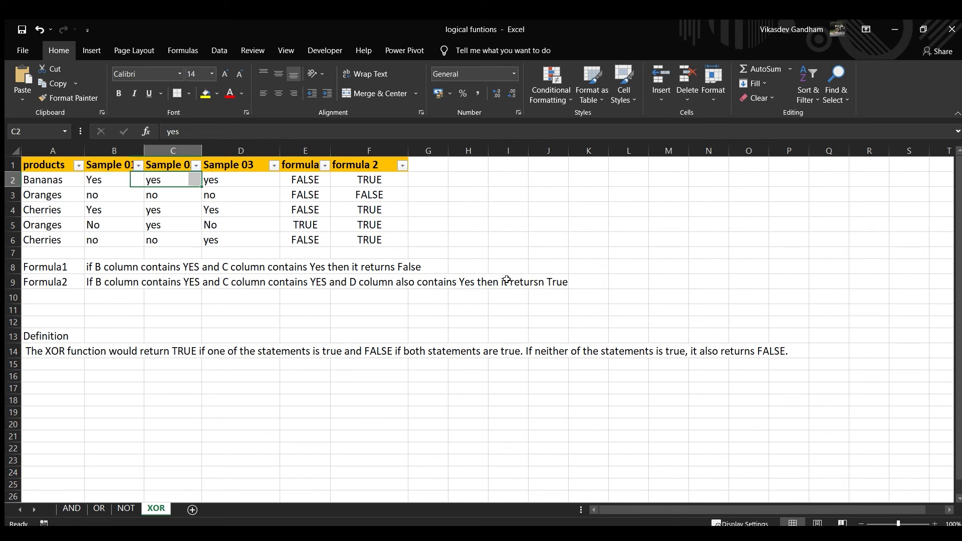
key(Right)
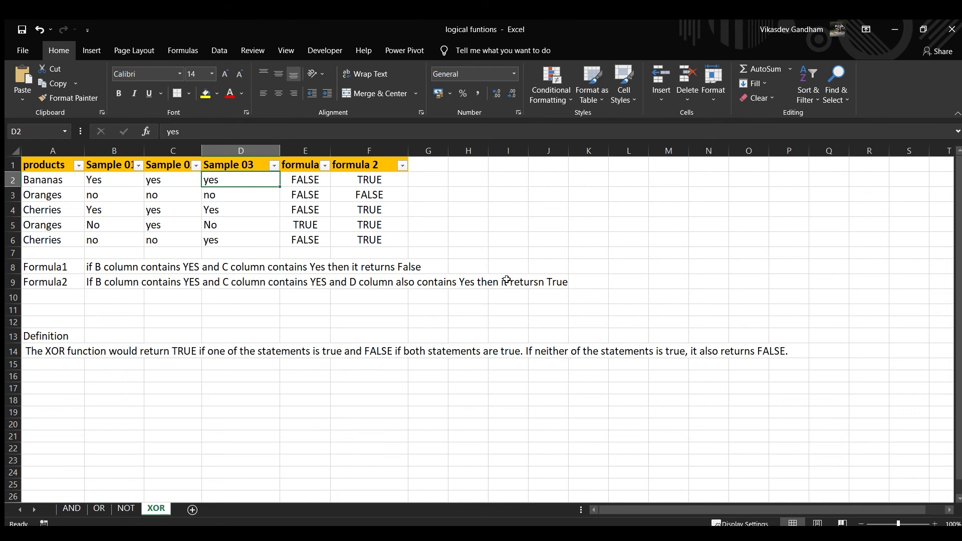
Change the Sample 03 value for Oranges in D3 to yes
key(Down)
key(Left)
key(Left)
key(Right)
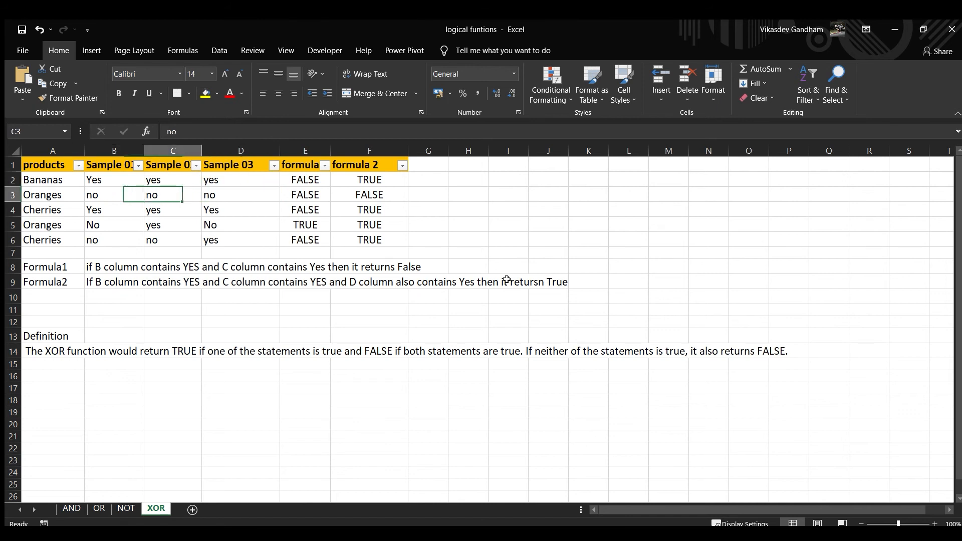
key(Right)
text(yes)
key(Return)
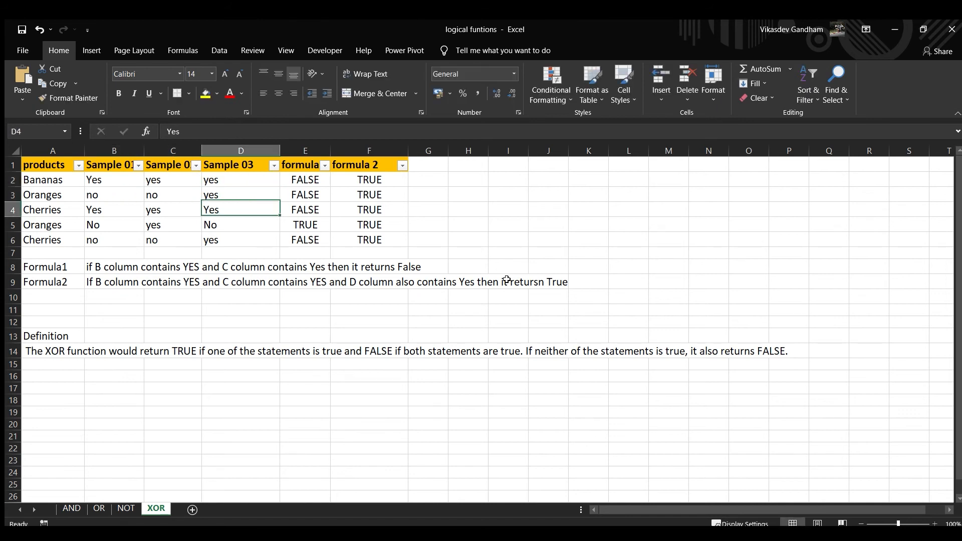
Review the sample values in B3:D3 and B4:C4 against the formula results in their rows
key(Left)
key(Up)
key(Left)
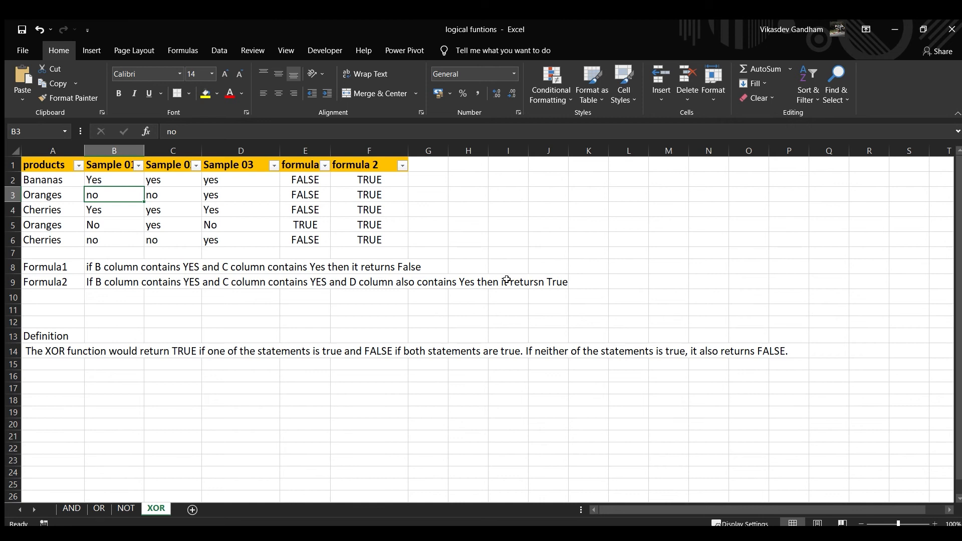
drag(129, 193, 165, 191)
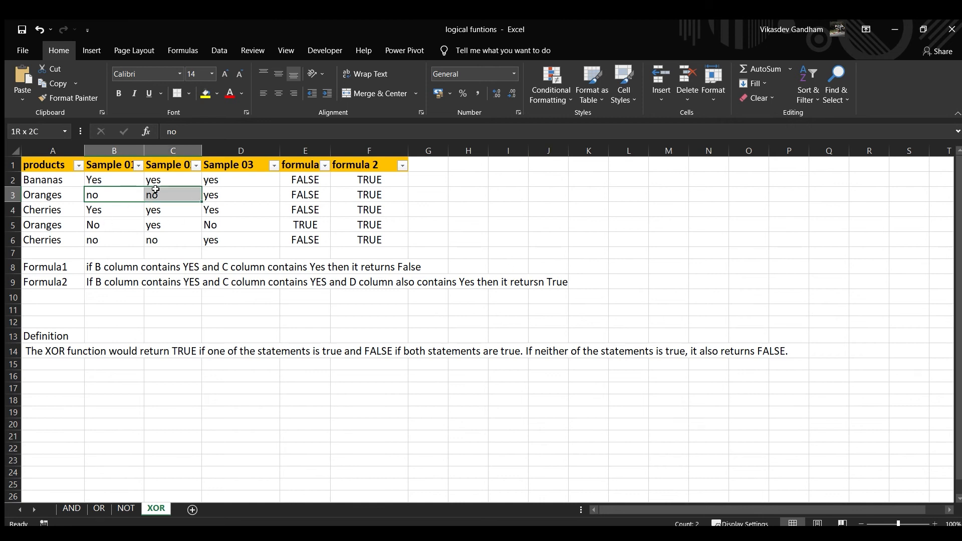
click(232, 193)
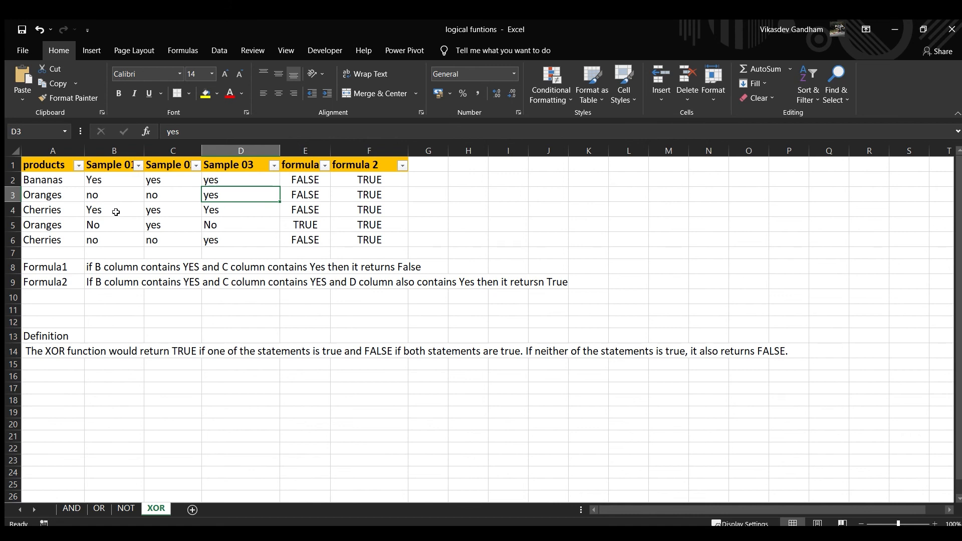
drag(115, 212, 153, 211)
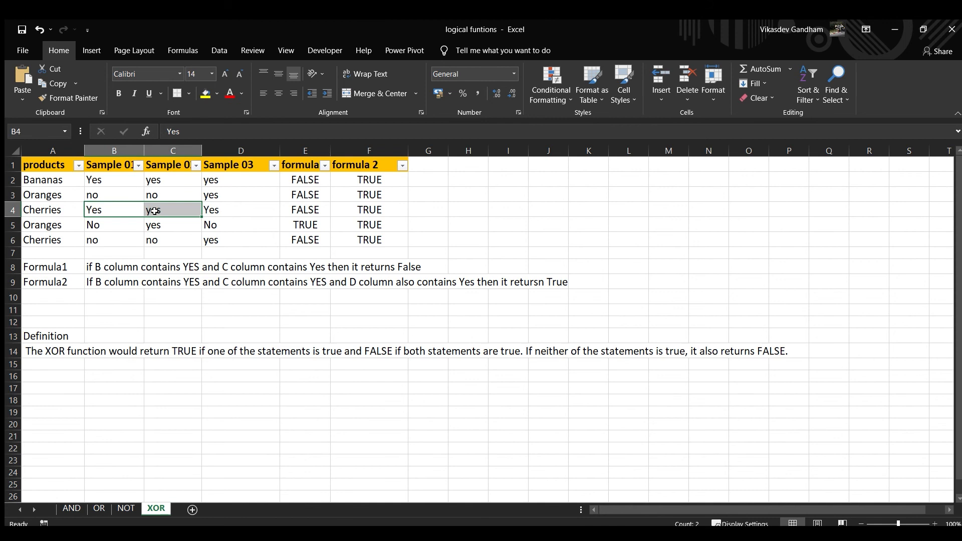
Set the Sample 02 value in C5 to no and check row 5's samples against the formula in F5
click(146, 224)
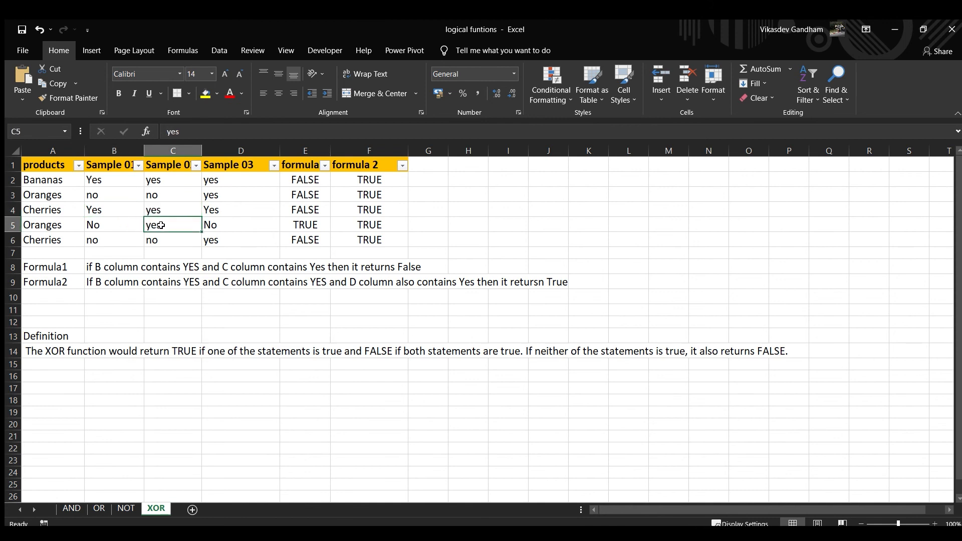
text(no)
key(Return)
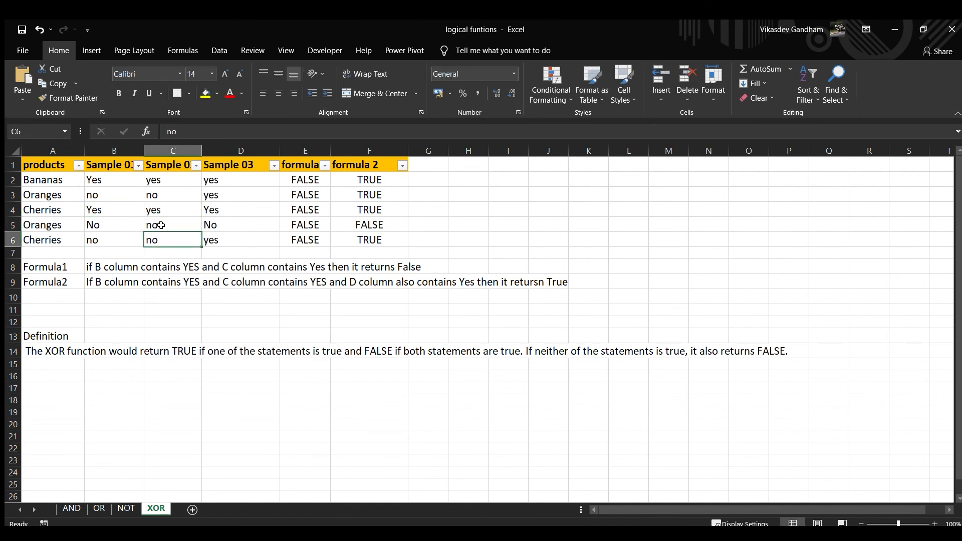
click(163, 224)
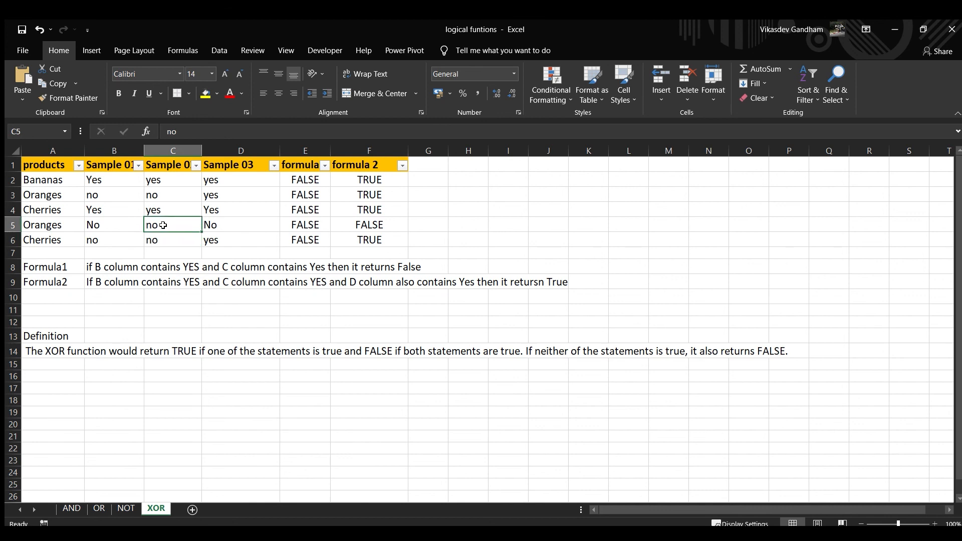
drag(115, 219, 191, 223)
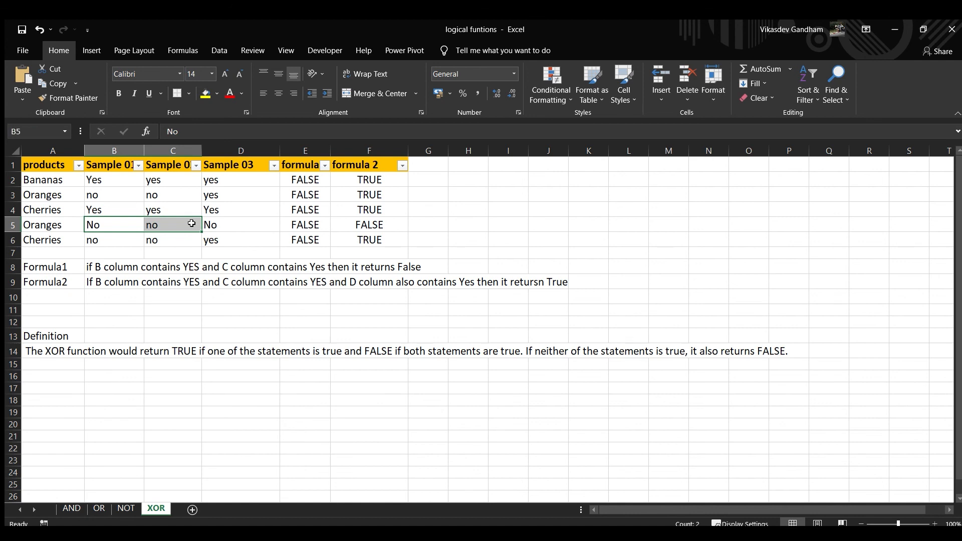
click(209, 225)
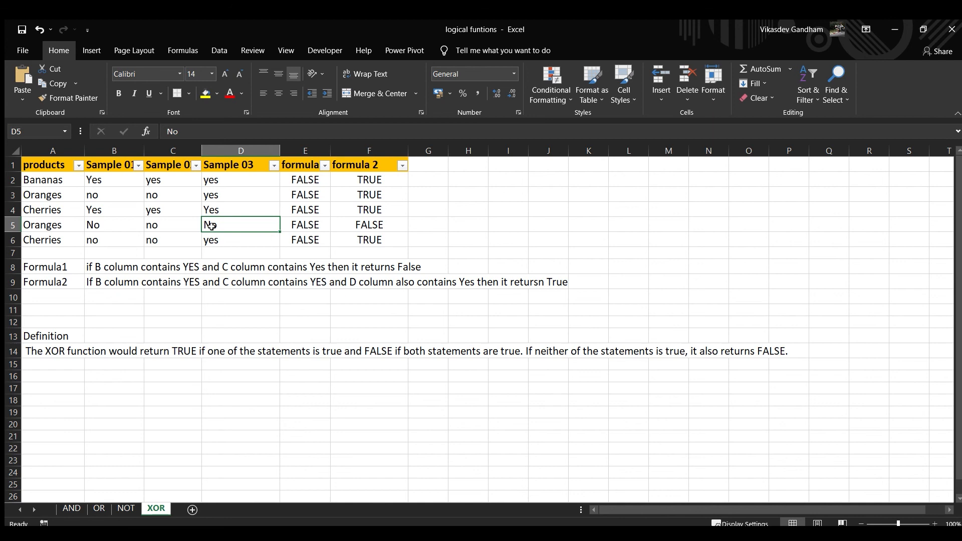
click(385, 222)
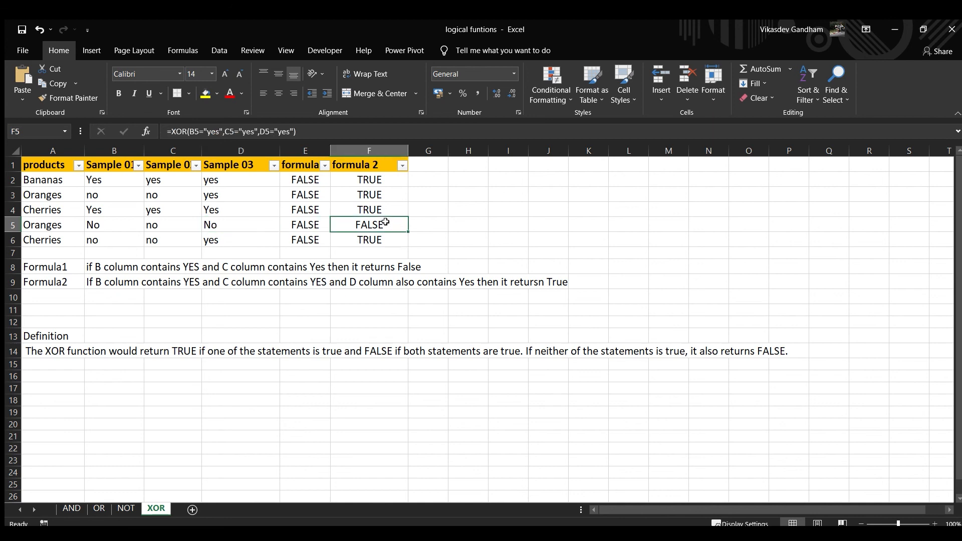